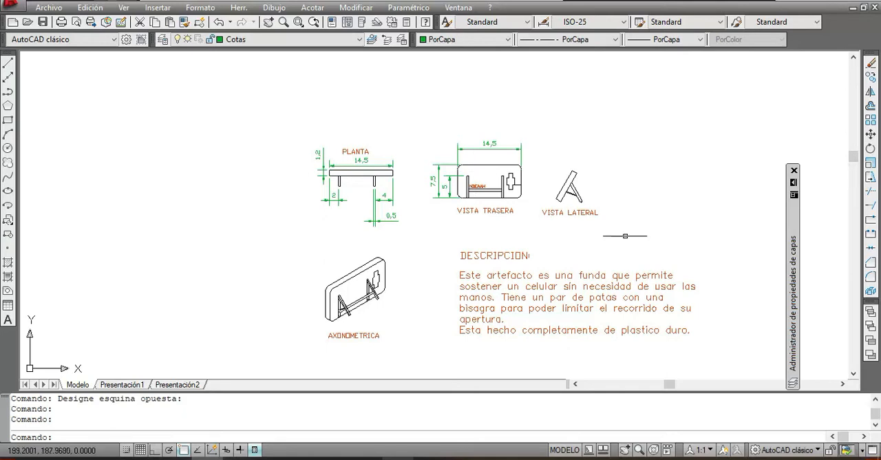
# Step: Create a new layer named prueba in the layer properties manager
pyautogui.moveTo(378, 294)
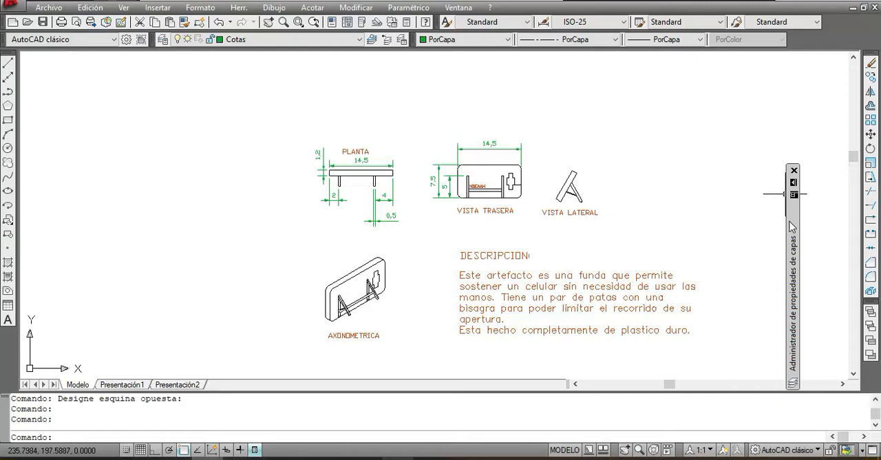
pyautogui.moveTo(792, 227)
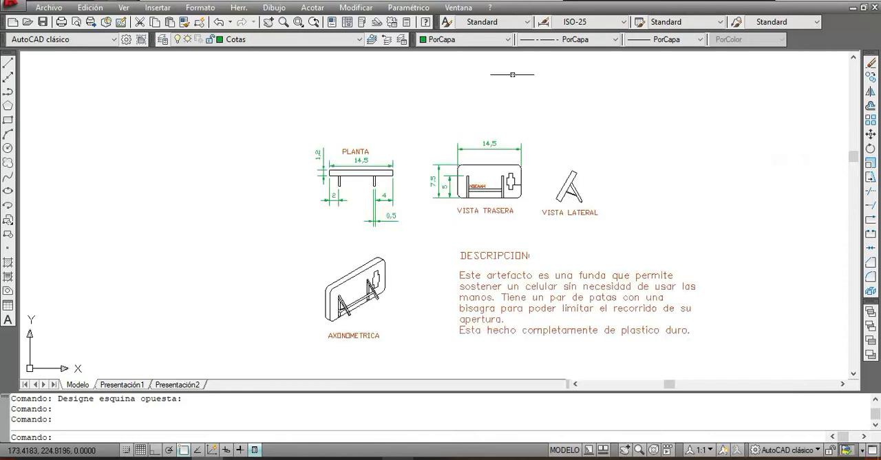
pyautogui.click(163, 42)
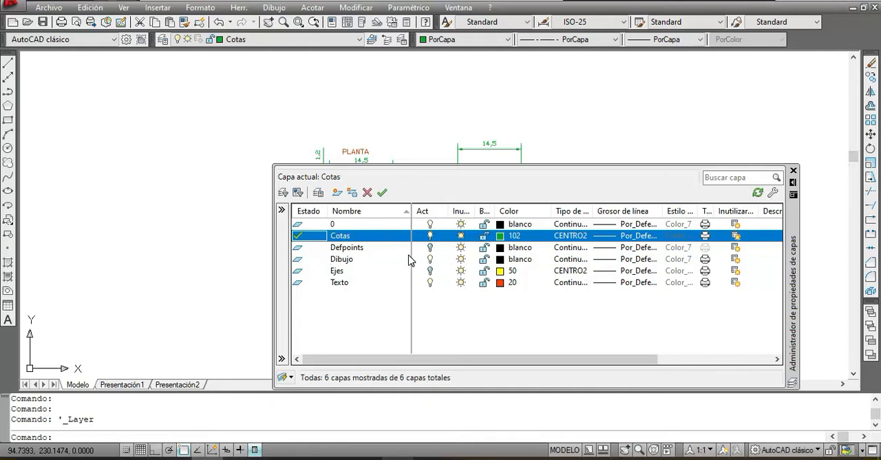
pyautogui.click(337, 192)
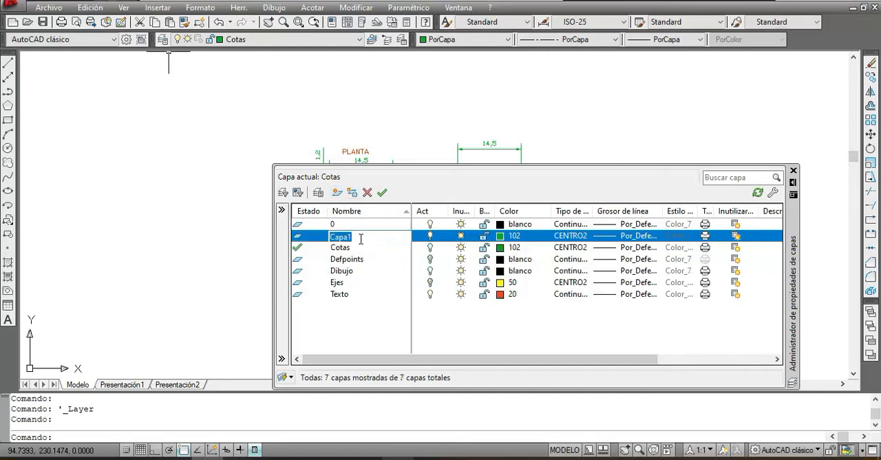
pyautogui.moveTo(361, 237); pyautogui.dragTo(329, 237)
pyautogui.write('prueba')
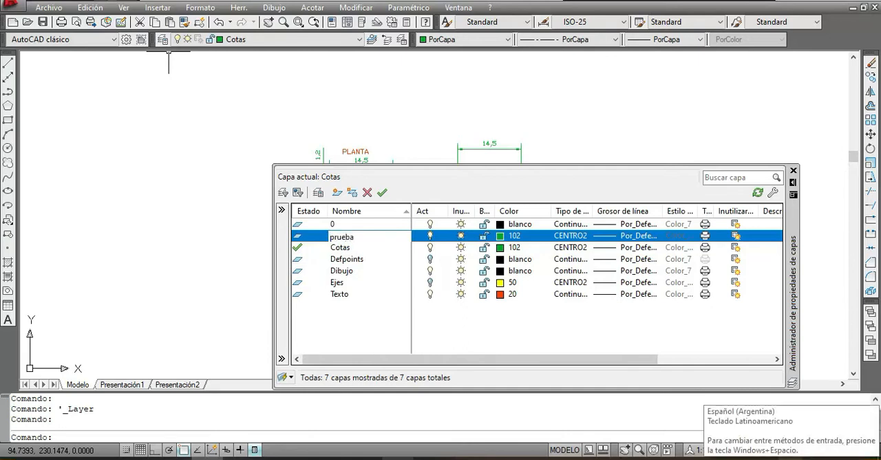
pyautogui.press('Return')
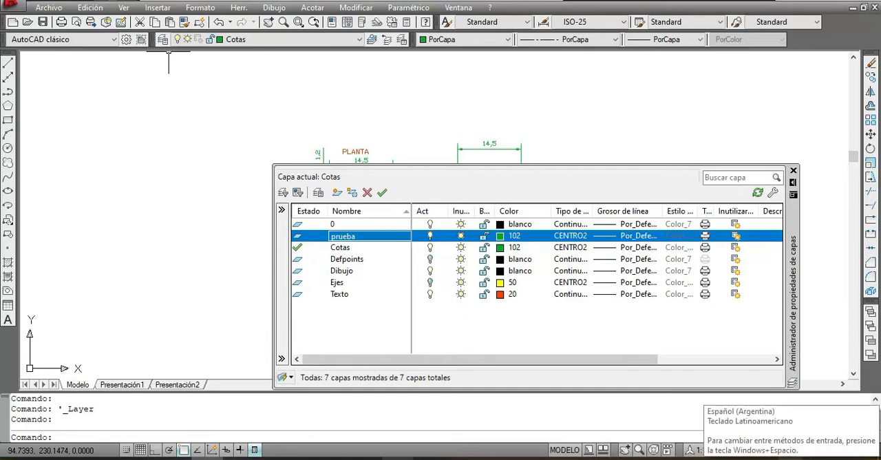
# Step: Set the prueba layer's colour to index colour 20
pyautogui.click(518, 236)
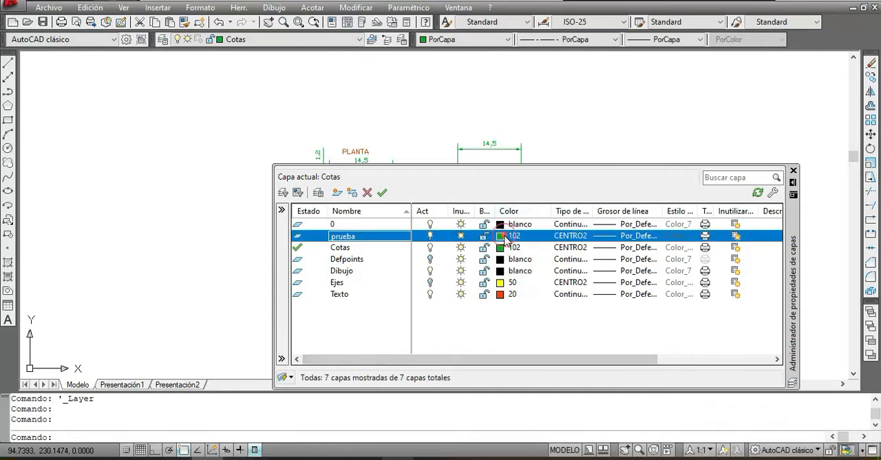
pyautogui.click(506, 237)
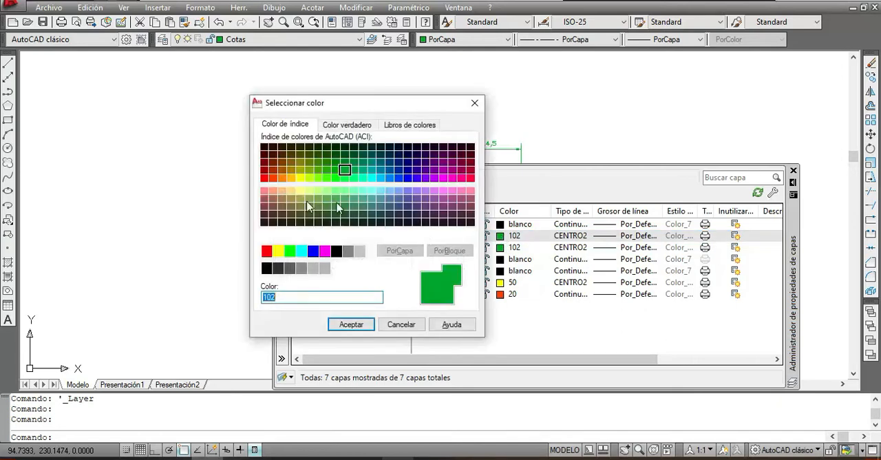
pyautogui.click(274, 177)
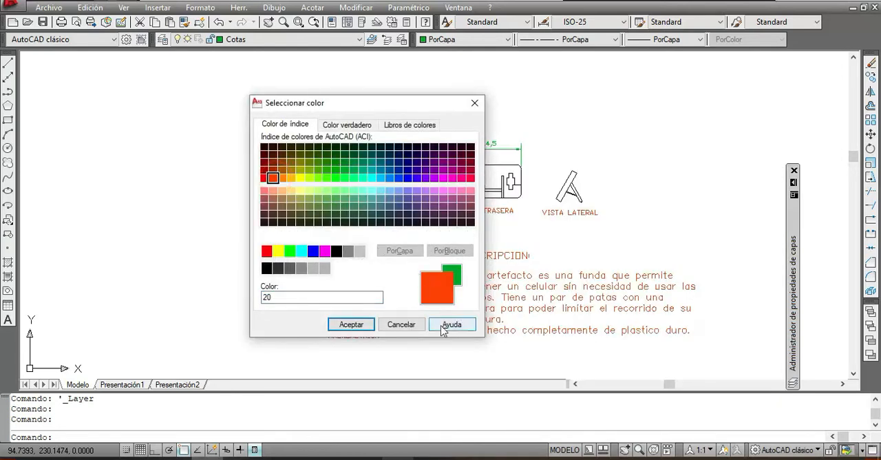
pyautogui.click(363, 323)
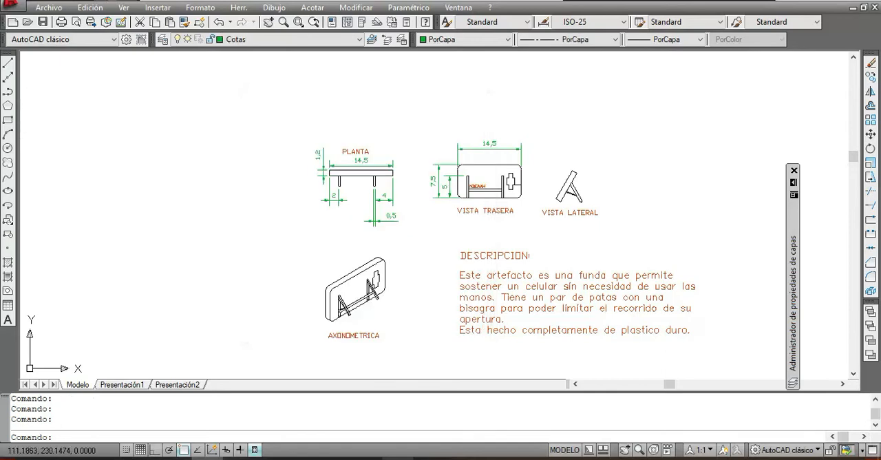
# Step: Keep the layer properties manager expanded and make prueba the current layer
pyautogui.click(795, 182)
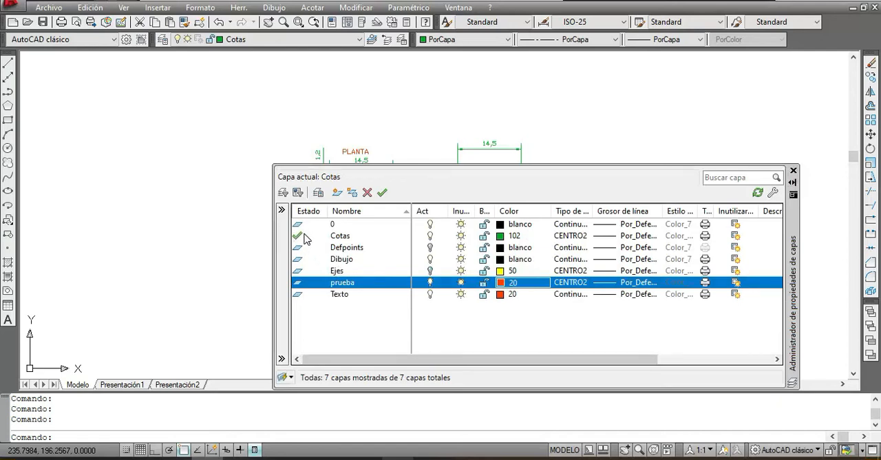
pyautogui.click(305, 283)
pyautogui.doubleClick(306, 283)
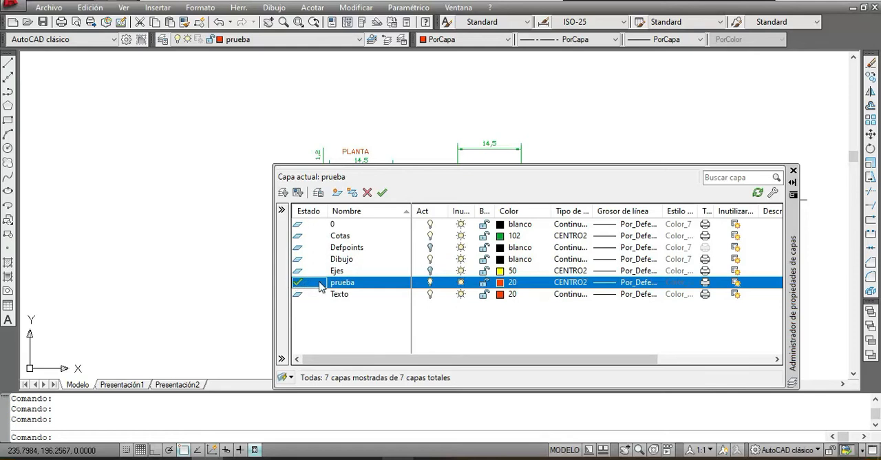
# Step: Draw a freehand chain of four connected line segments on the prueba layer, in the empty area above the plan and rear views
pyautogui.click(8, 62)
pyautogui.click(332, 113)
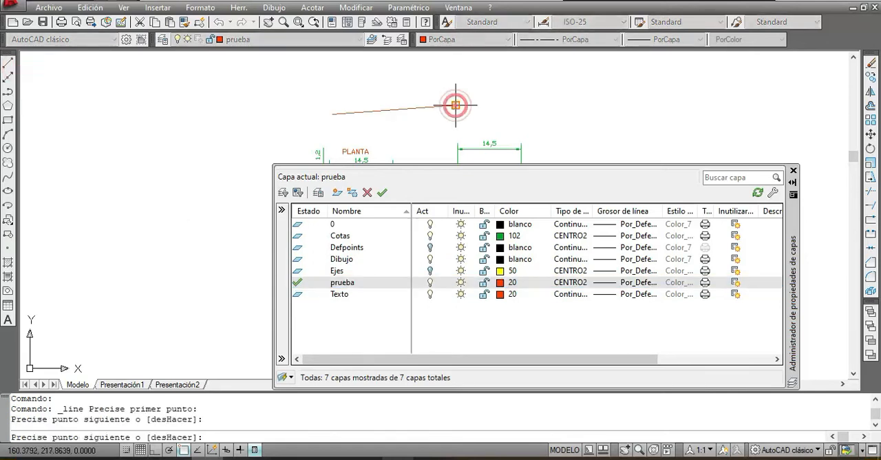
pyautogui.click(508, 87)
pyautogui.click(519, 113)
pyautogui.click(407, 128)
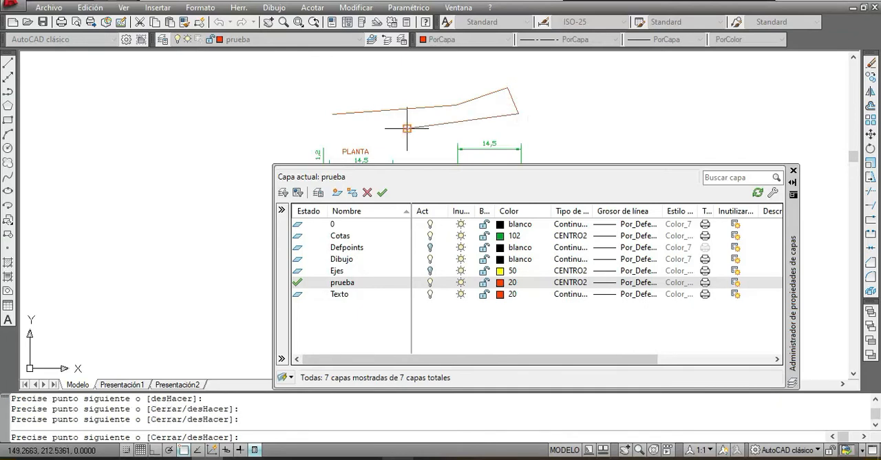
pyautogui.rightClick(407, 128)
pyautogui.click(470, 135)
# Step: Erase the four test line segments above the views and let the layer manager collapse
pyautogui.click(585, 131)
pyautogui.click(451, 74)
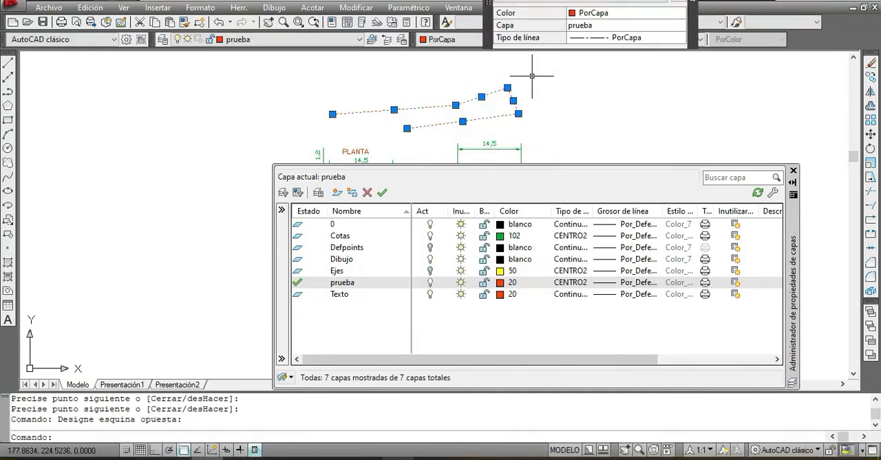
pyautogui.press('Delete')
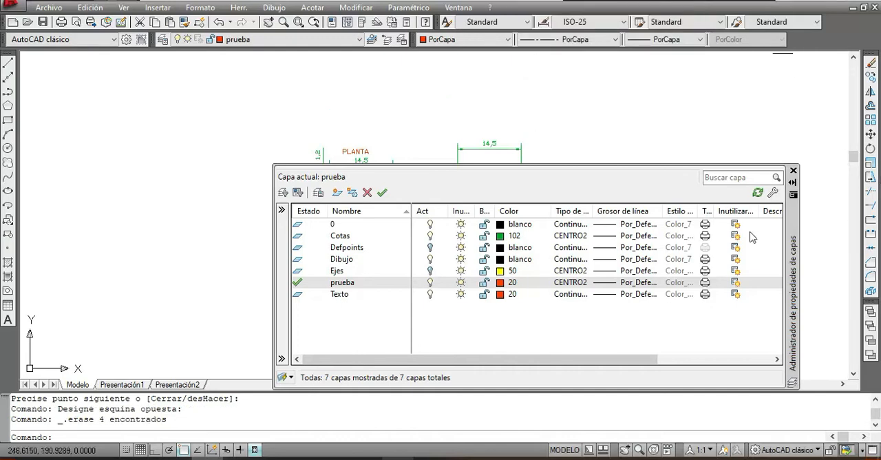
pyautogui.click(792, 183)
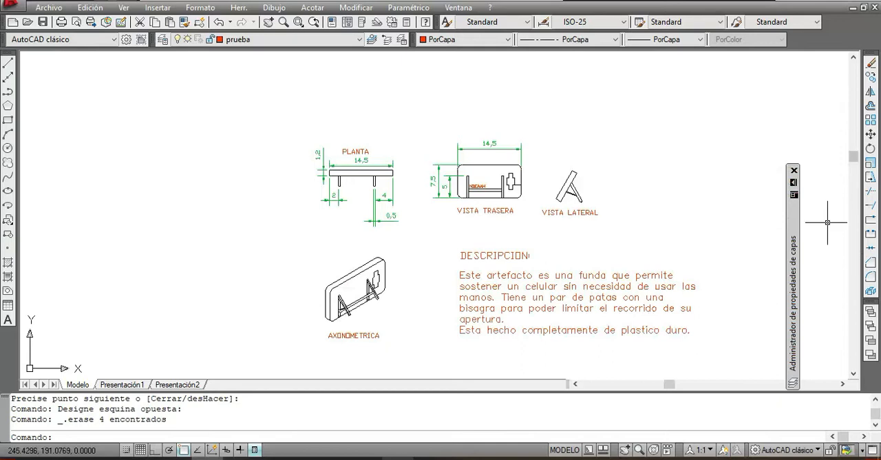
# Step: Make Dibujo the current layer and collapse the layer properties manager
pyautogui.click(793, 210)
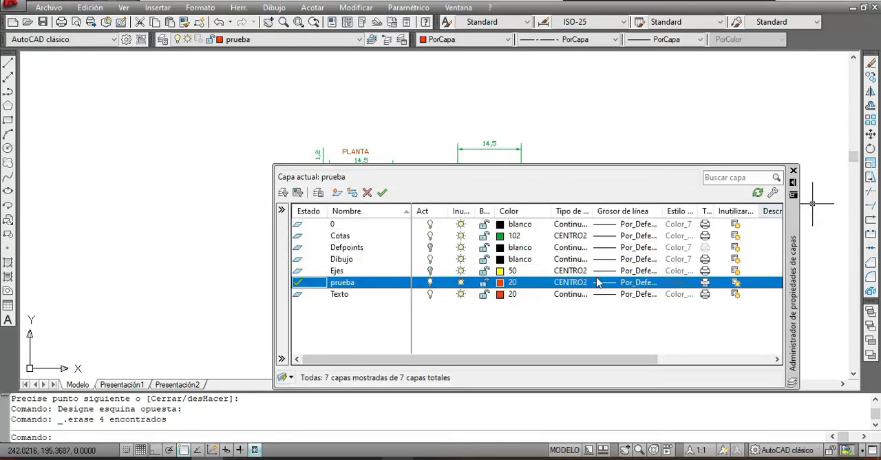
pyautogui.click(337, 261)
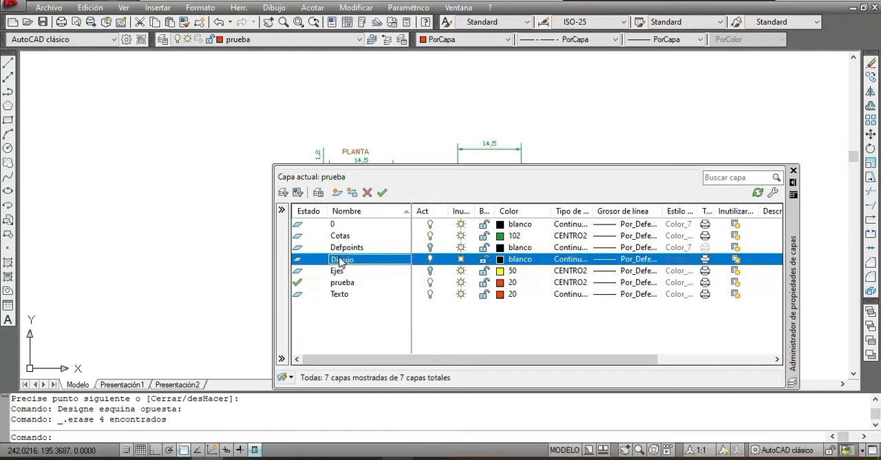
pyautogui.doubleClick(339, 260)
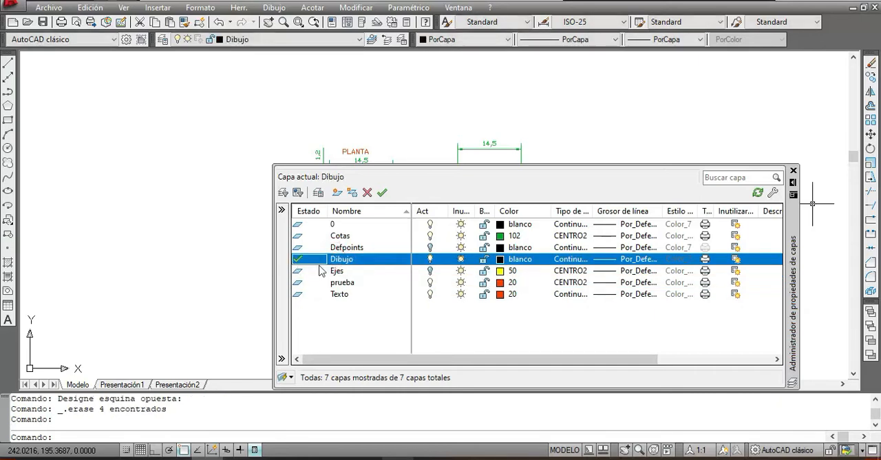
pyautogui.click(480, 262)
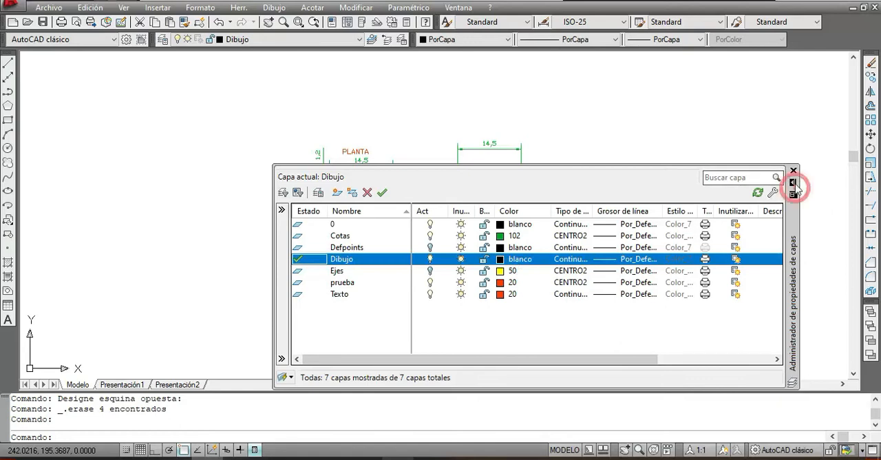
pyautogui.click(793, 183)
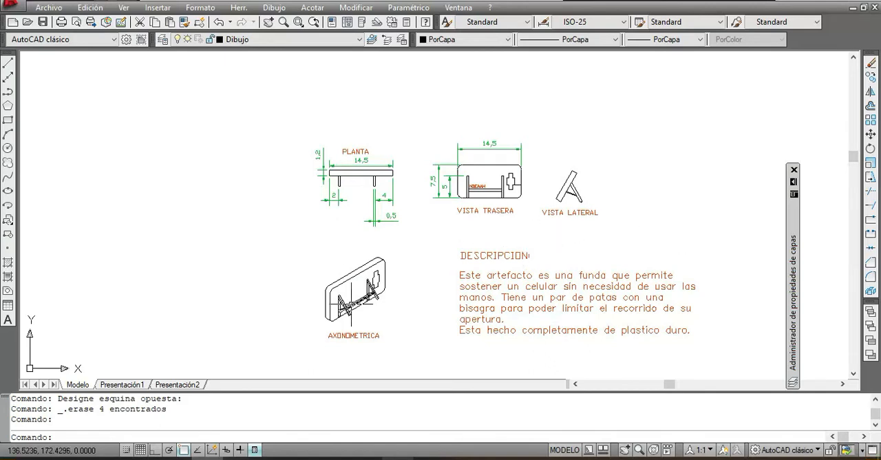
# Step: Add a vertical linear dimension for the case's full height in VISTA TRASERA, placed between it and VISTA LATERAL
pyautogui.scroll(2, 423, 309)
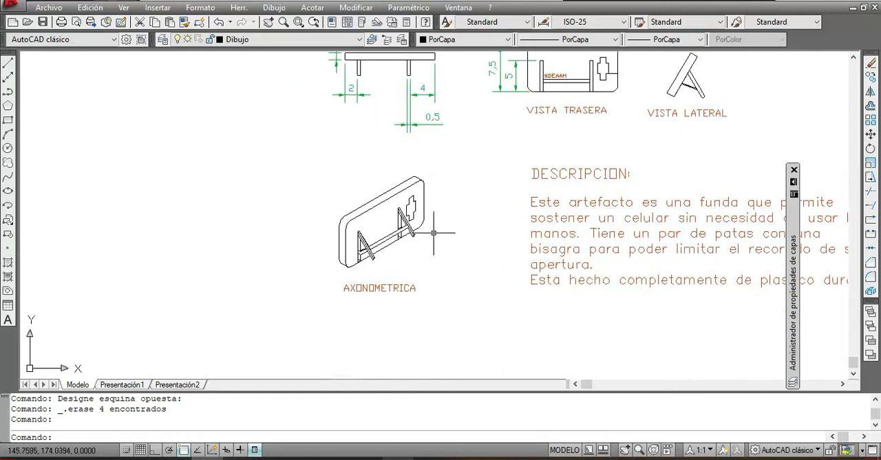
pyautogui.scroll(2, 434, 233)
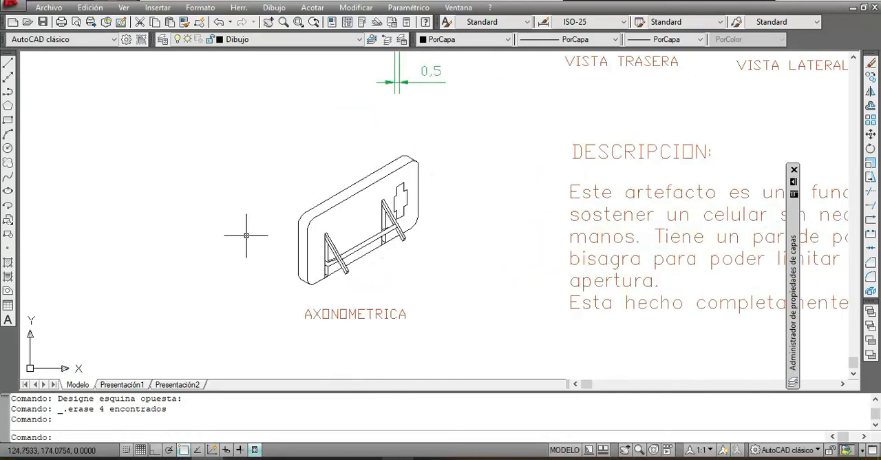
pyautogui.moveTo(580, 79); pyautogui.dragTo(455, 316, button='middle')
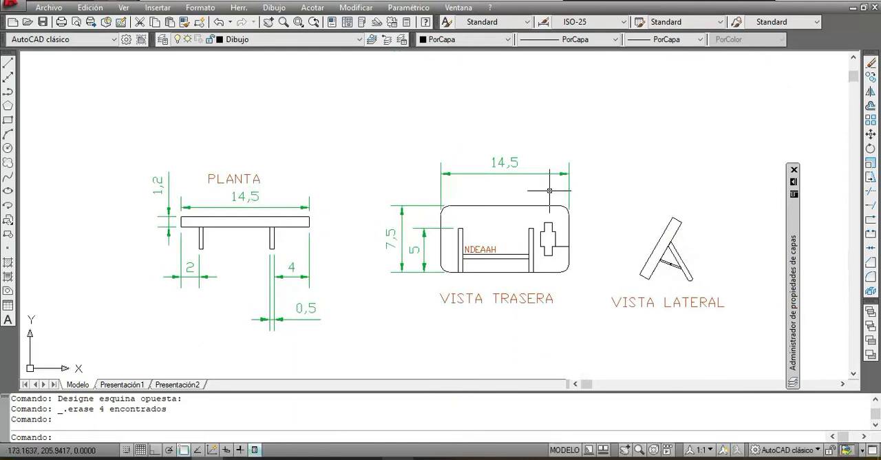
pyautogui.click(315, 7)
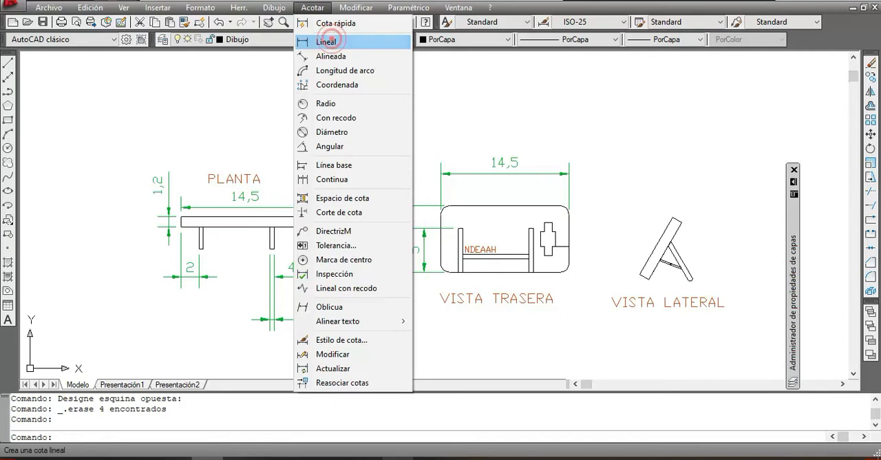
pyautogui.click(329, 41)
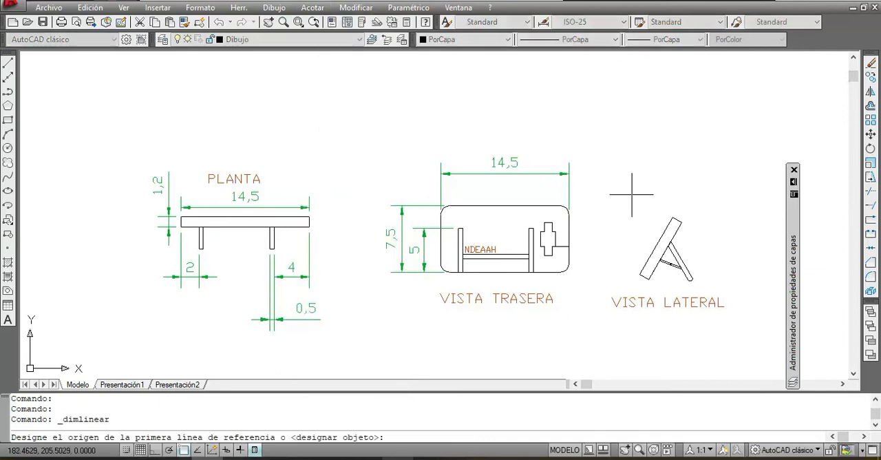
pyautogui.click(560, 205)
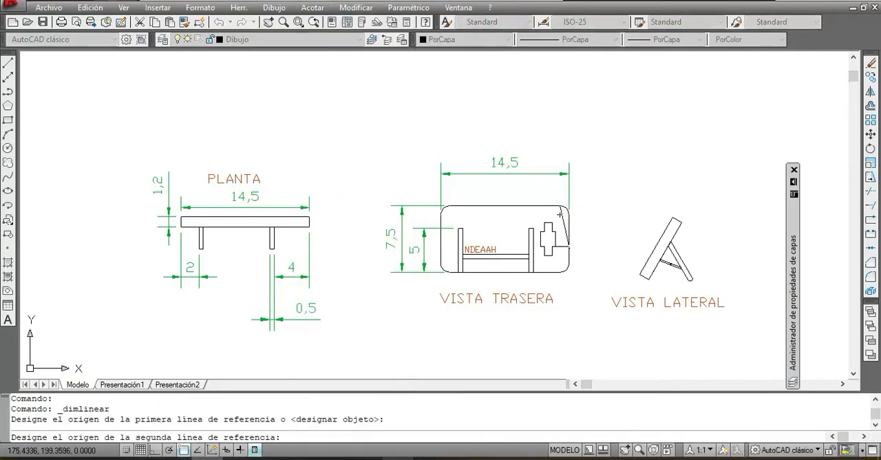
pyautogui.click(559, 272)
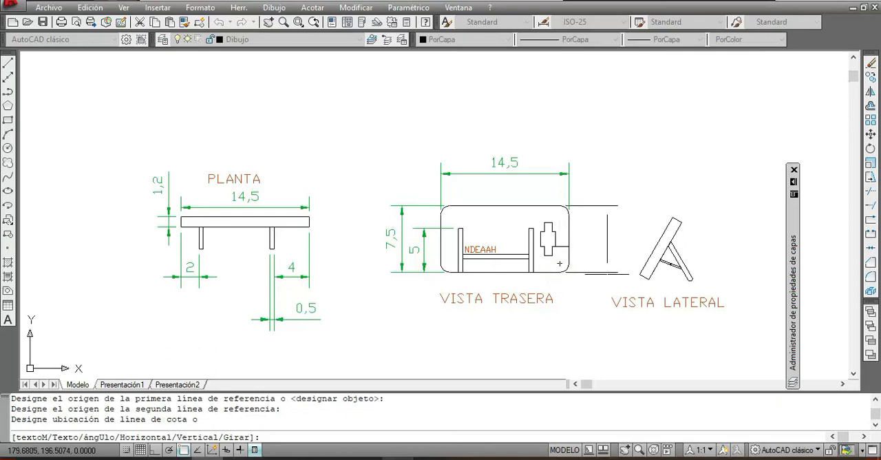
pyautogui.click(607, 269)
pyautogui.rightClick(720, 128)
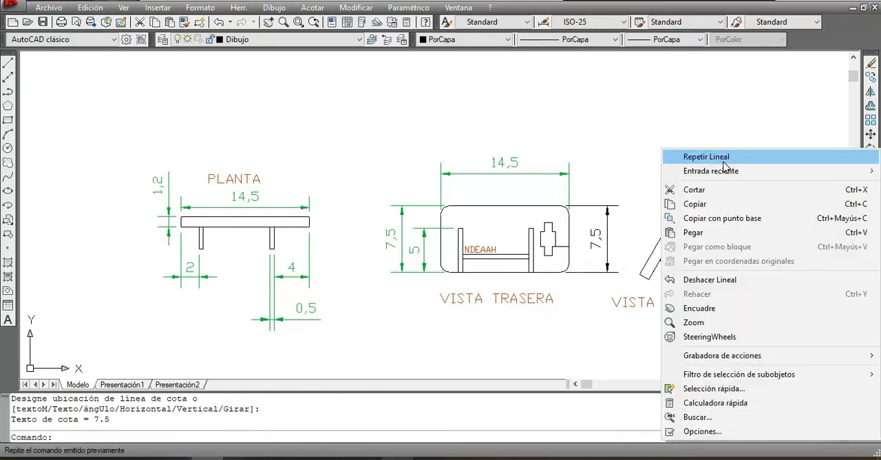
pyautogui.click(718, 113)
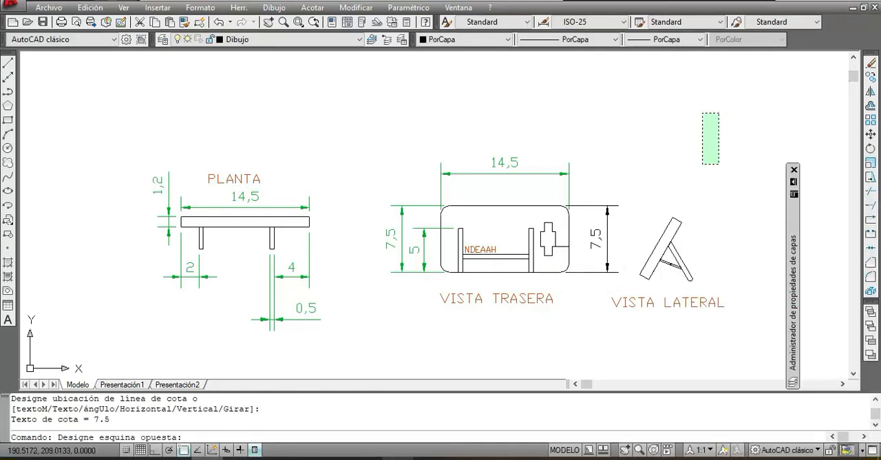
pyautogui.click(752, 72)
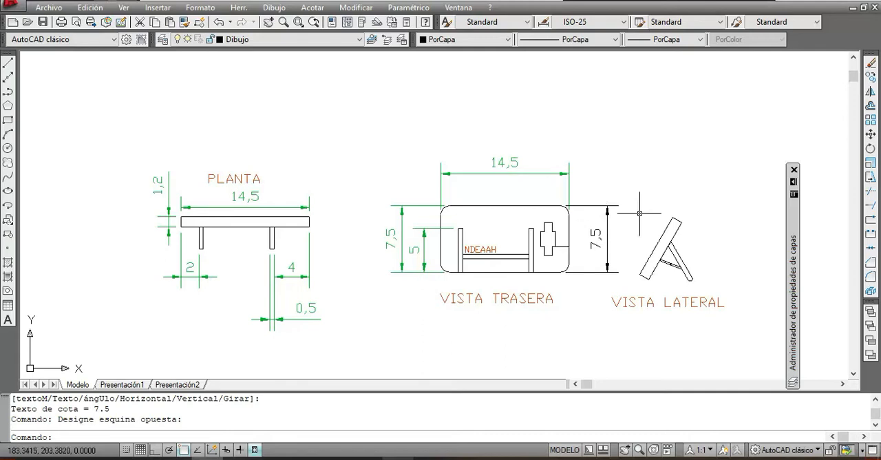
# Step: Select the height dimension between VISTA TRASERA and VISTA LATERAL and open its full properties
pyautogui.click(606, 185)
pyautogui.click(586, 205)
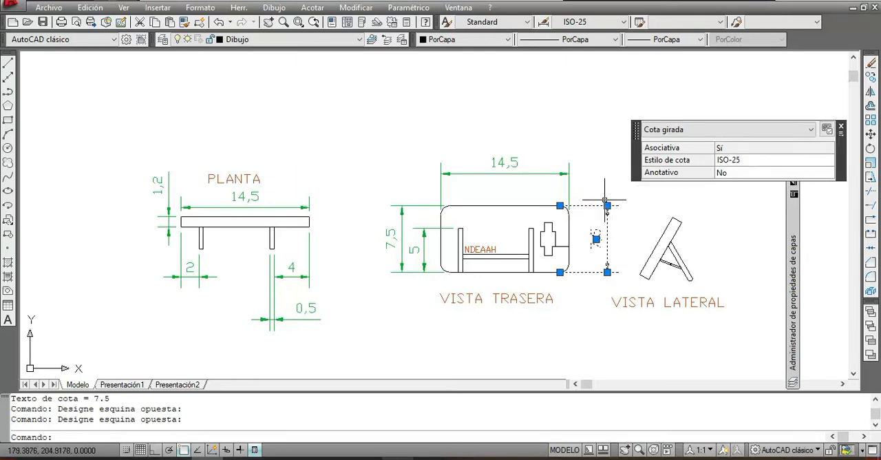
pyautogui.rightClick(566, 87)
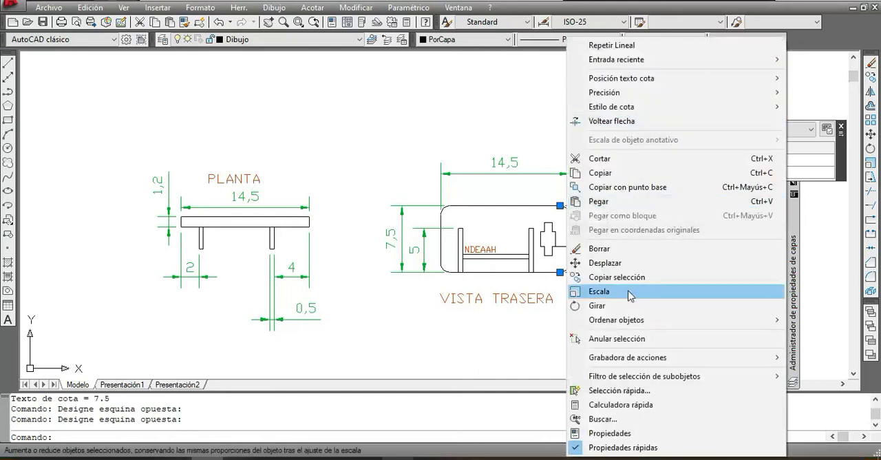
pyautogui.click(510, 37)
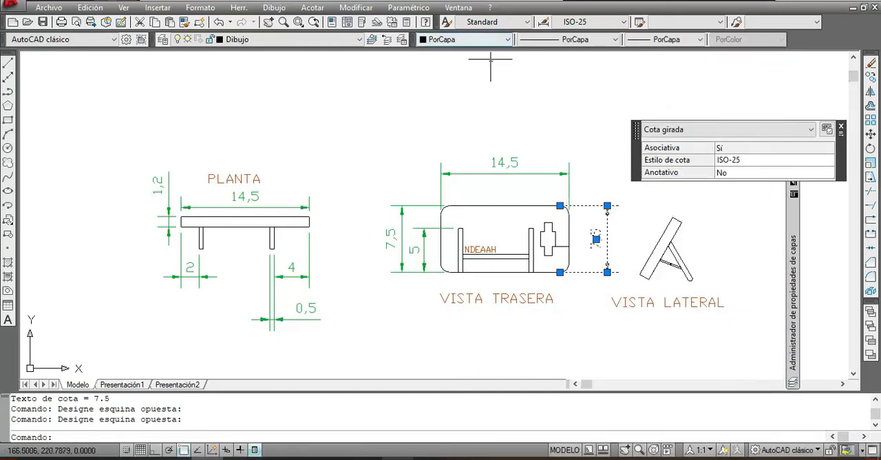
pyautogui.rightClick(500, 53)
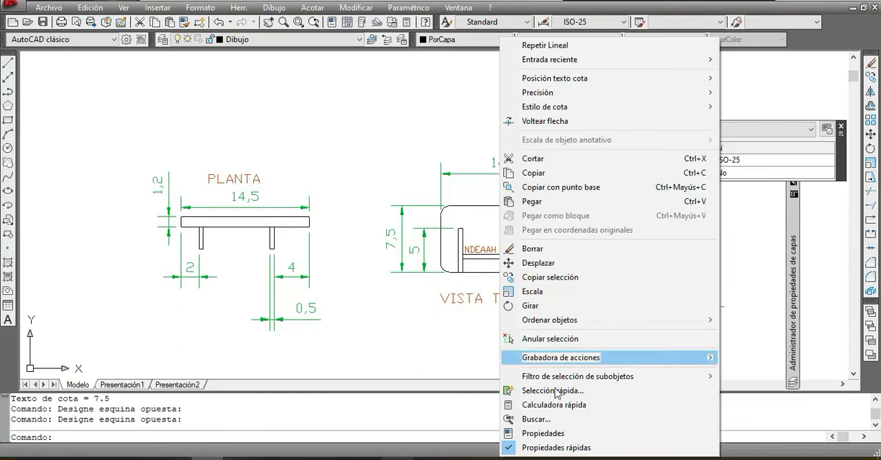
pyautogui.click(555, 433)
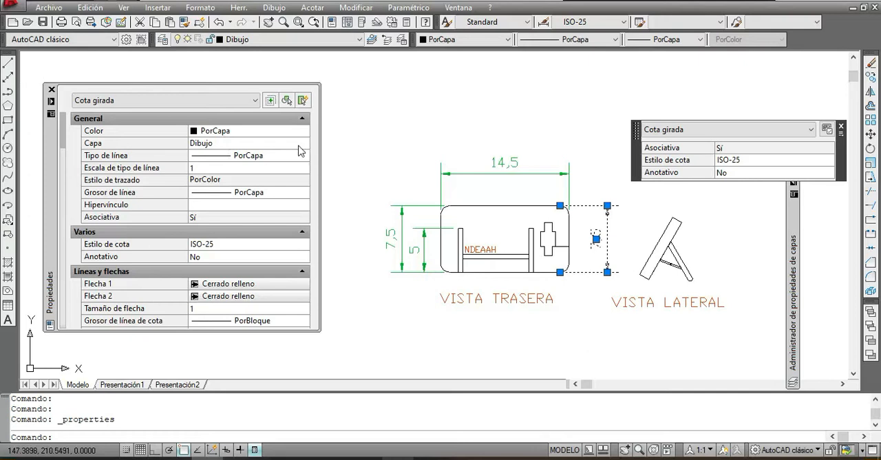
# Step: Assign the selected height dimension to the Cotas layer
pyautogui.click(306, 146)
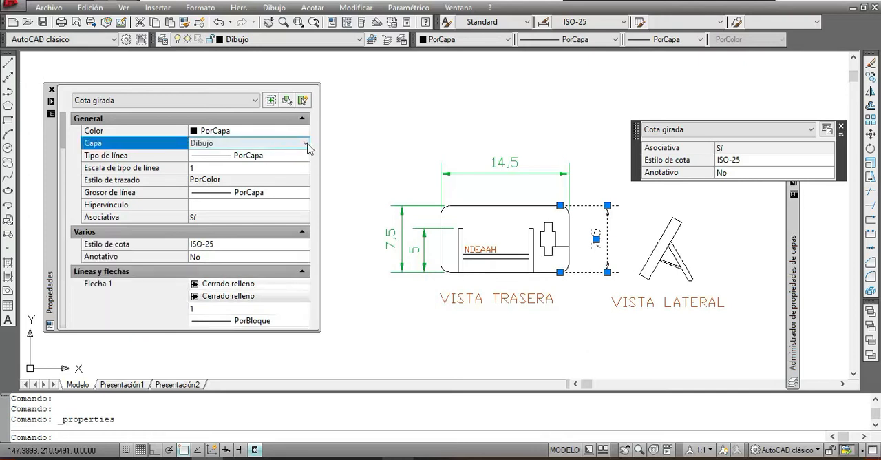
pyautogui.click(307, 145)
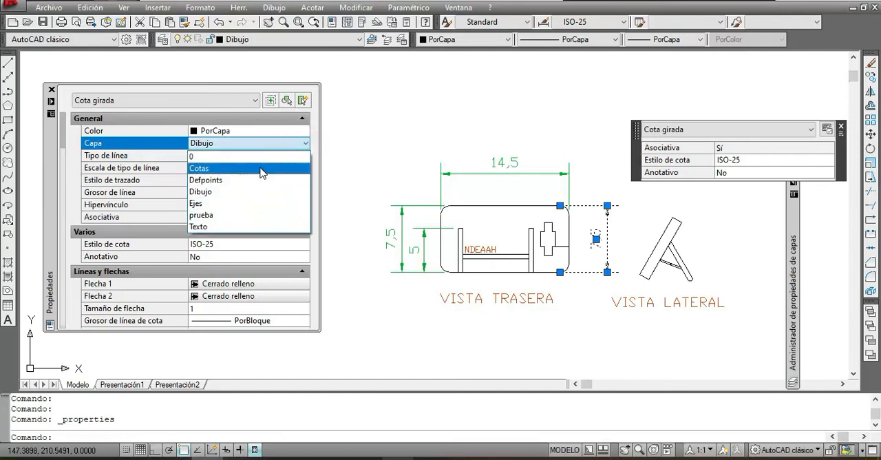
pyautogui.click(261, 170)
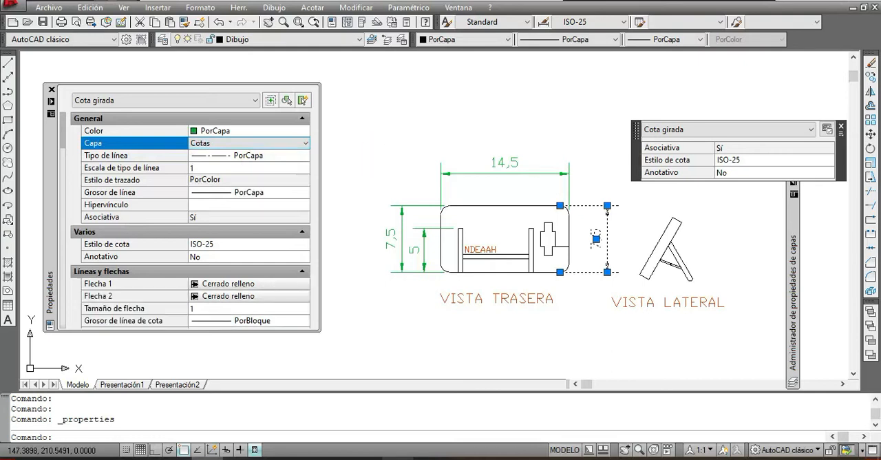
# Step: Deselect the height dimension and close its properties palette
pyautogui.click(382, 129)
pyautogui.click(375, 145)
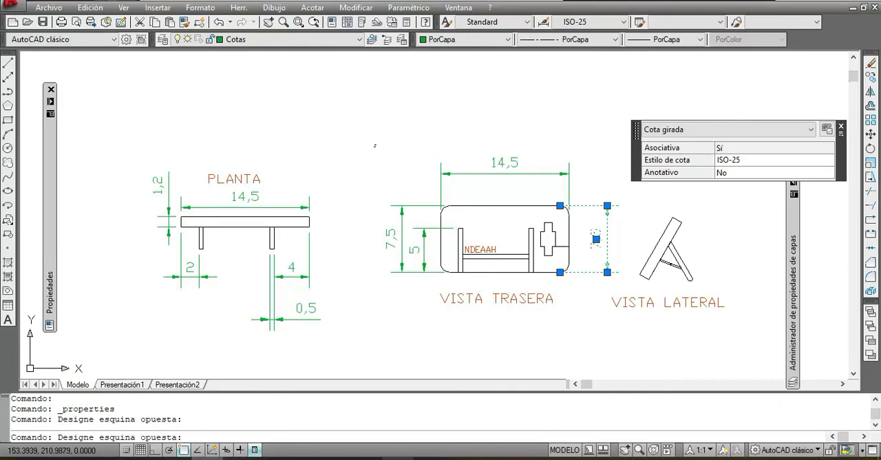
pyautogui.press('Escape')
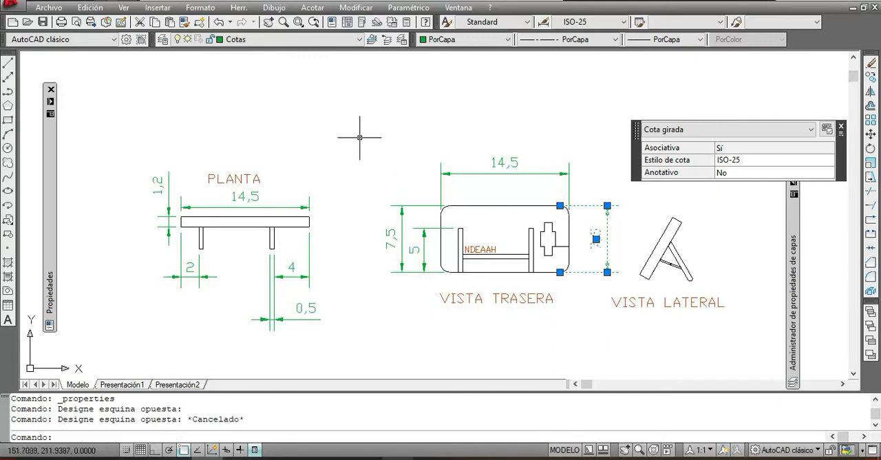
pyautogui.click(773, 268)
pyautogui.click(744, 265)
pyautogui.press('Escape')
pyautogui.press('Escape')
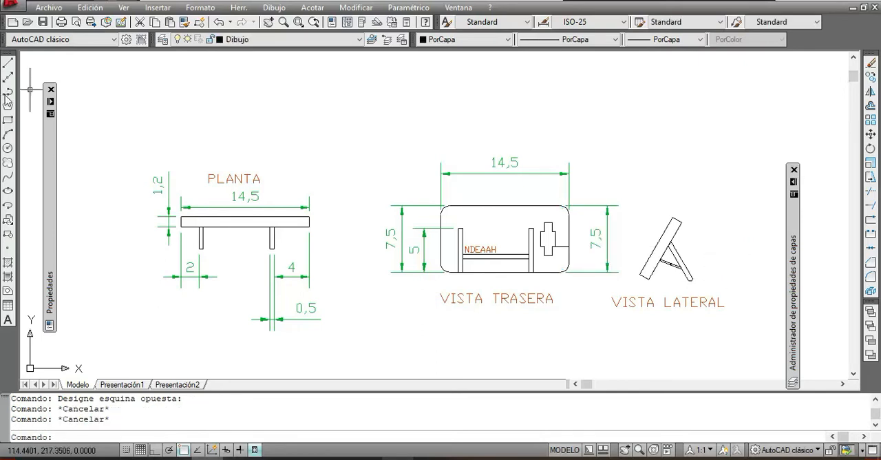
pyautogui.click(53, 102)
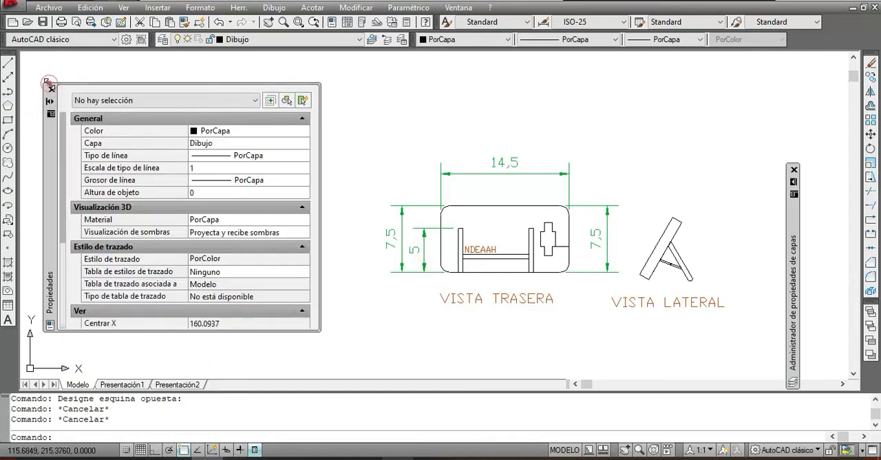
pyautogui.click(50, 87)
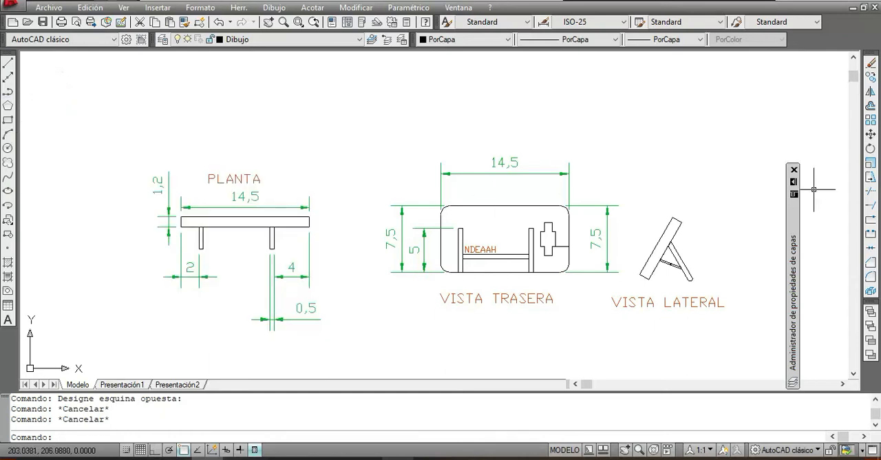
# Step: Turn off the current layer Dibujo in the layer manager, confirming its deactivation, and collapse the manager to view the drawing
pyautogui.click(794, 181)
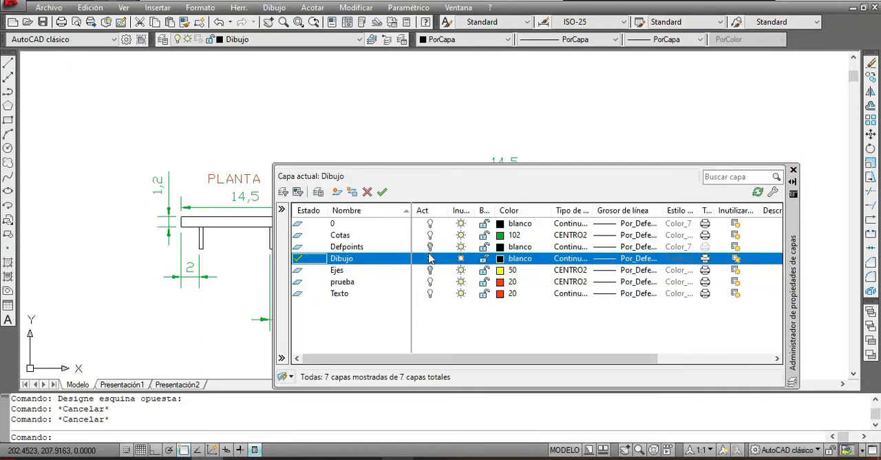
pyautogui.click(430, 259)
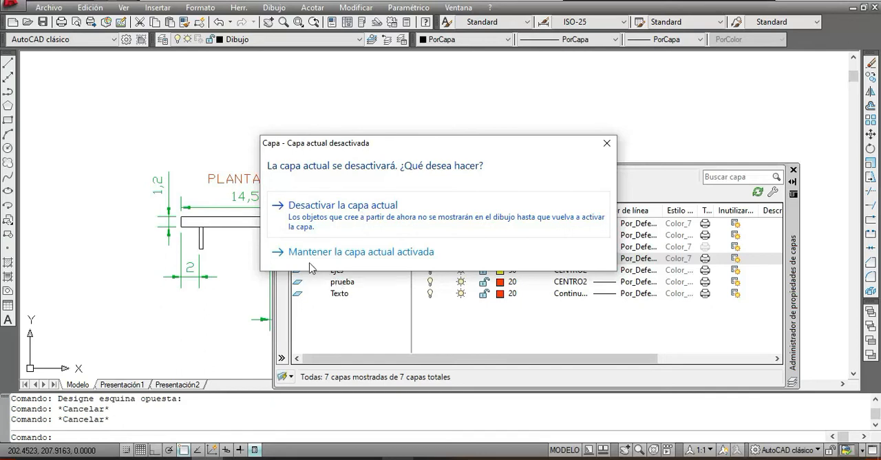
pyautogui.moveTo(475, 148); pyautogui.dragTo(663, 58)
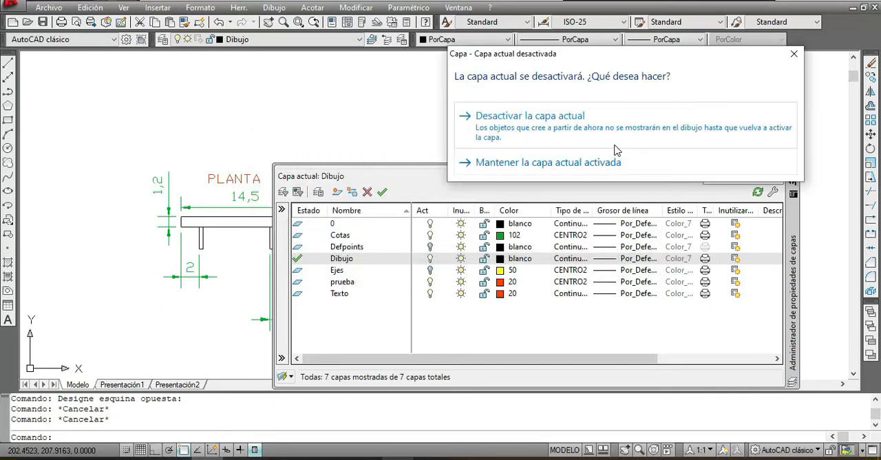
pyautogui.click(596, 127)
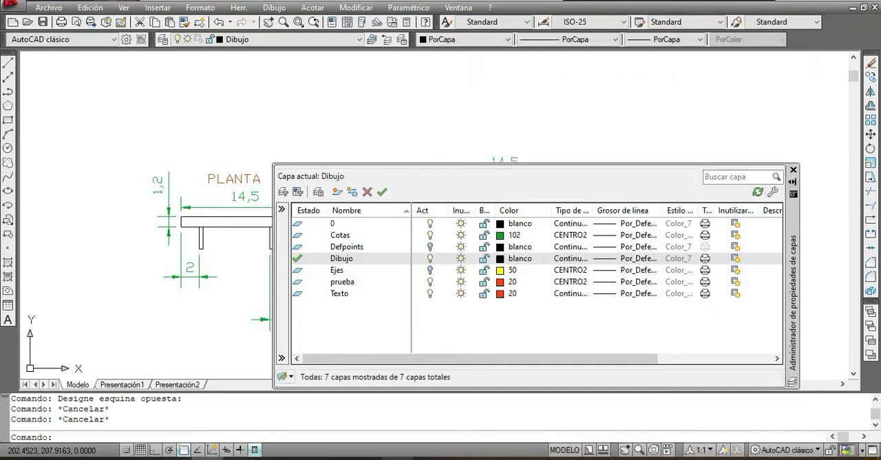
pyautogui.click(794, 182)
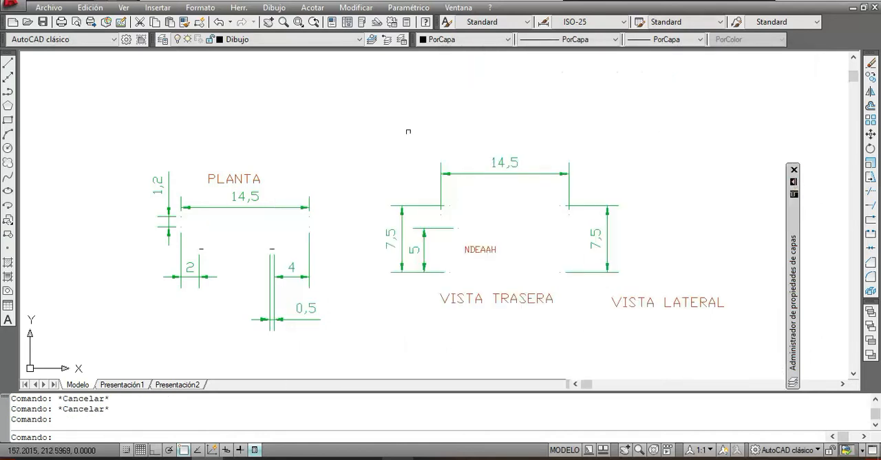
pyautogui.scroll(-2, 313, 236)
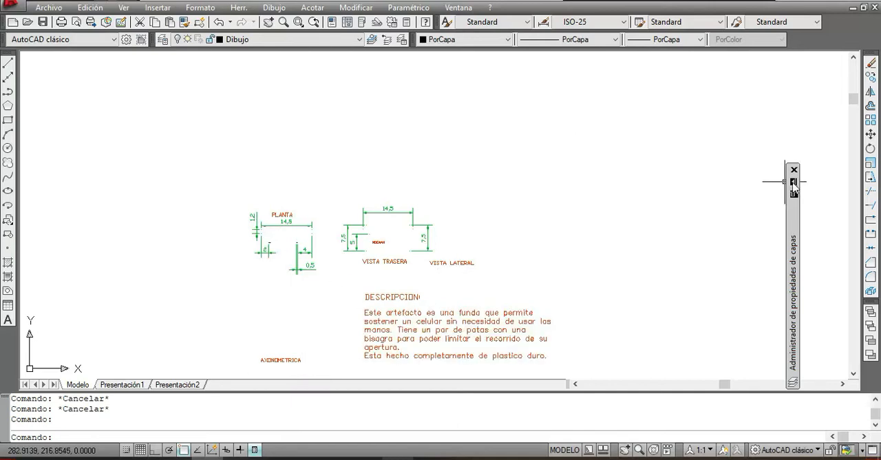
# Step: Turn the Dibujo layer back on and collapse the layer properties manager
pyautogui.moveTo(792, 184)
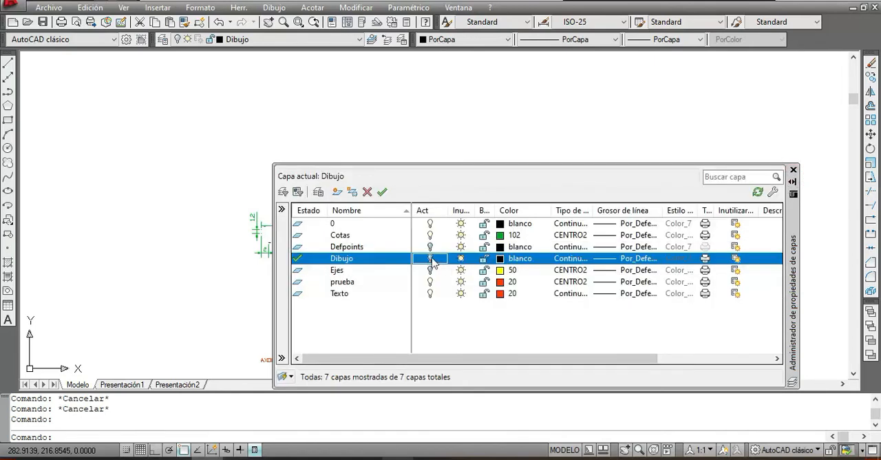
pyautogui.click(430, 258)
pyautogui.click(489, 128)
pyautogui.click(581, 128)
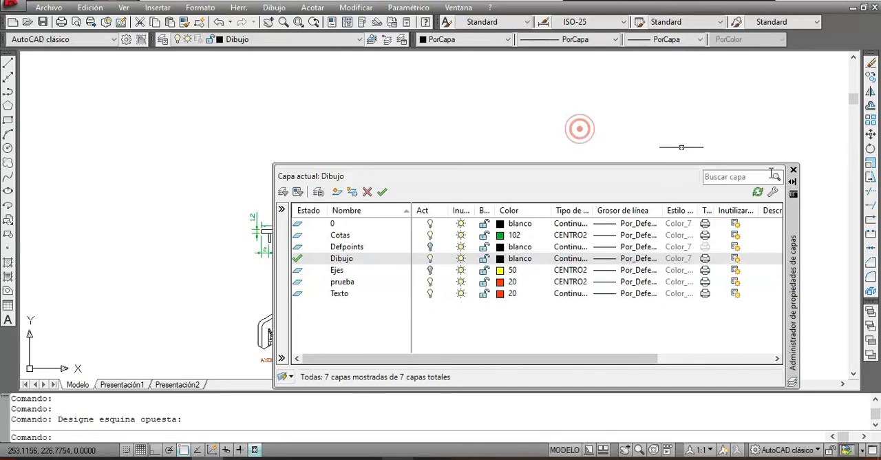
pyautogui.click(793, 182)
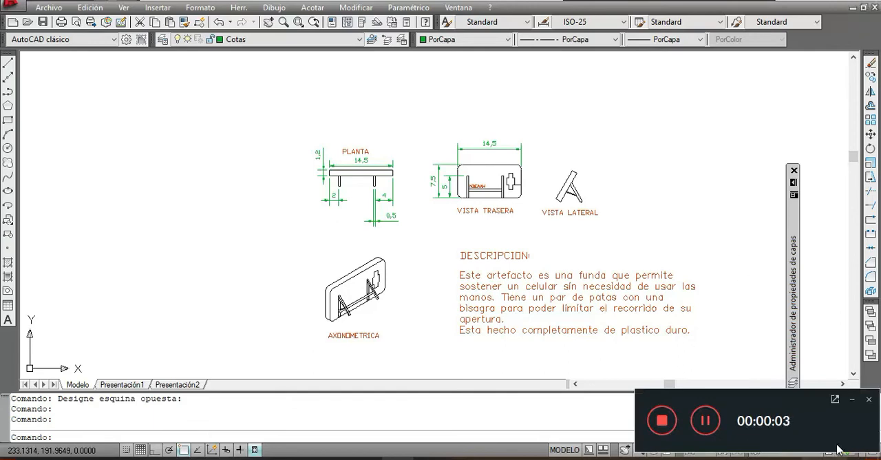
pyautogui.click(853, 400)
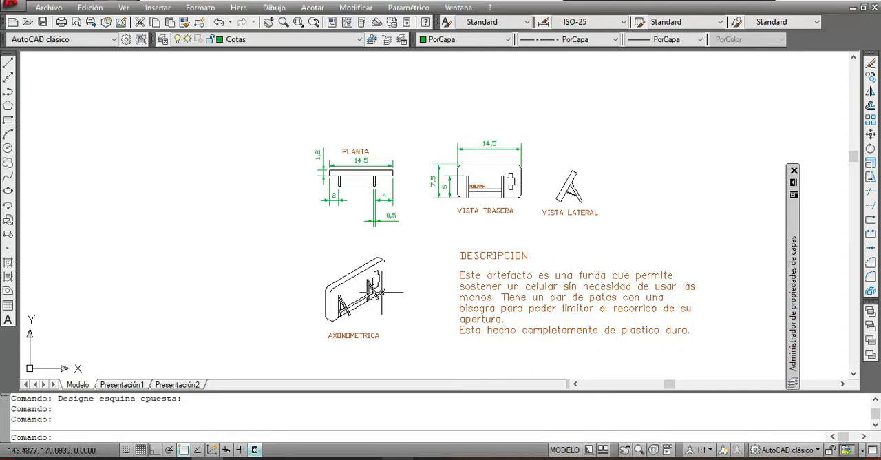
# Step: Close and reopen the layer properties manager, and create a new layer named prueba
pyautogui.moveTo(378, 294)
pyautogui.moveTo(794, 191)
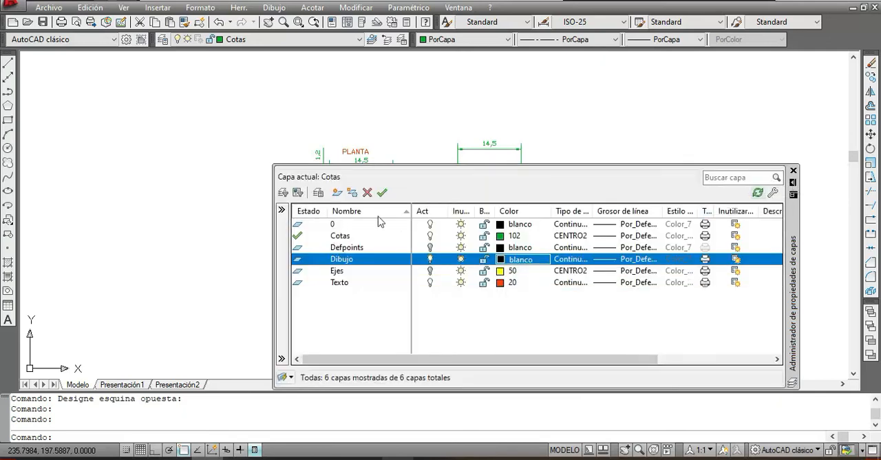
pyautogui.click(794, 171)
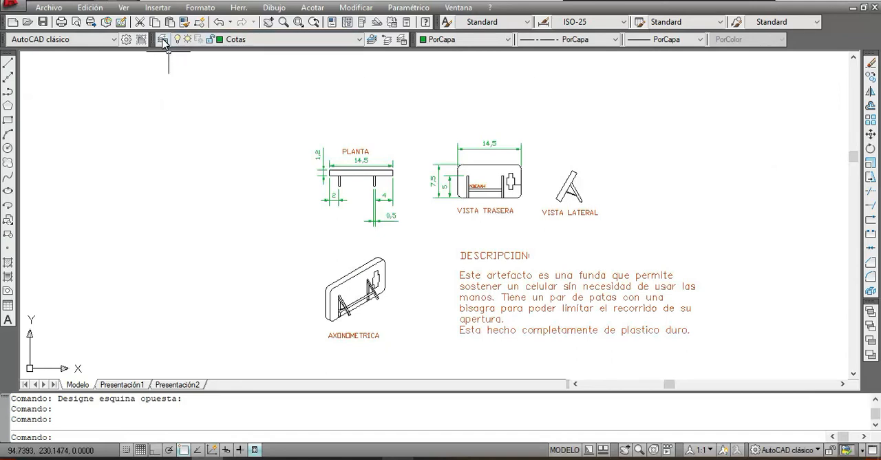
pyautogui.click(163, 40)
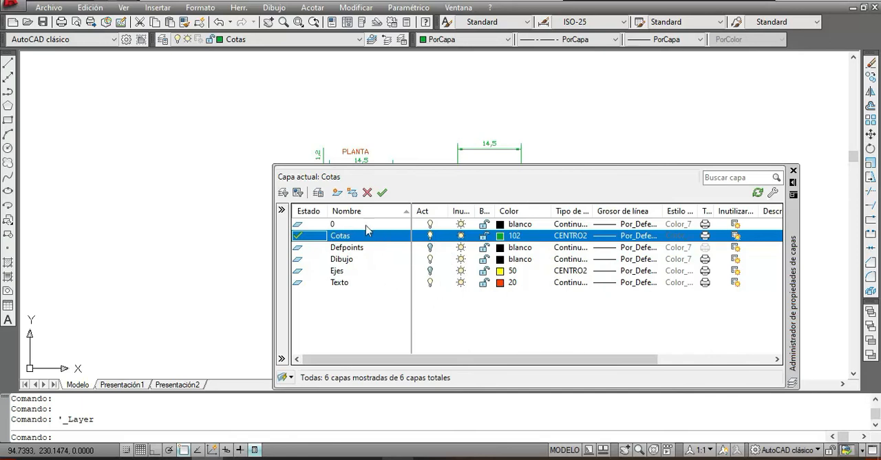
pyautogui.click(337, 193)
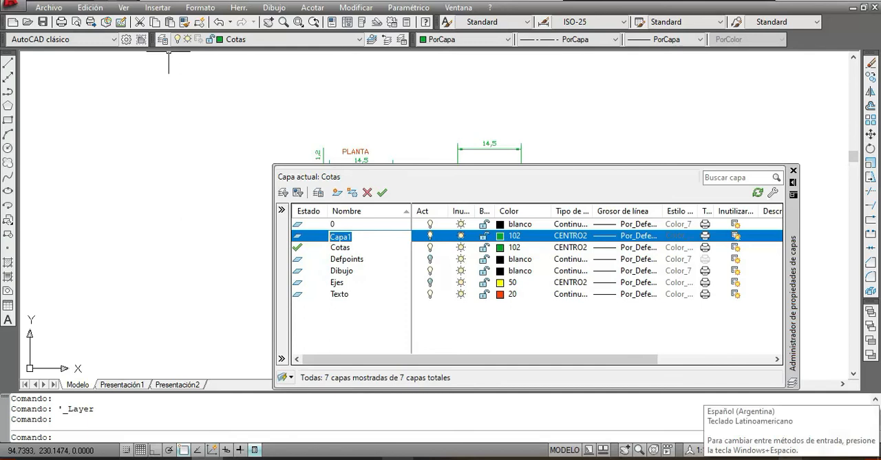
pyautogui.write('prueba')
pyautogui.press('Return')
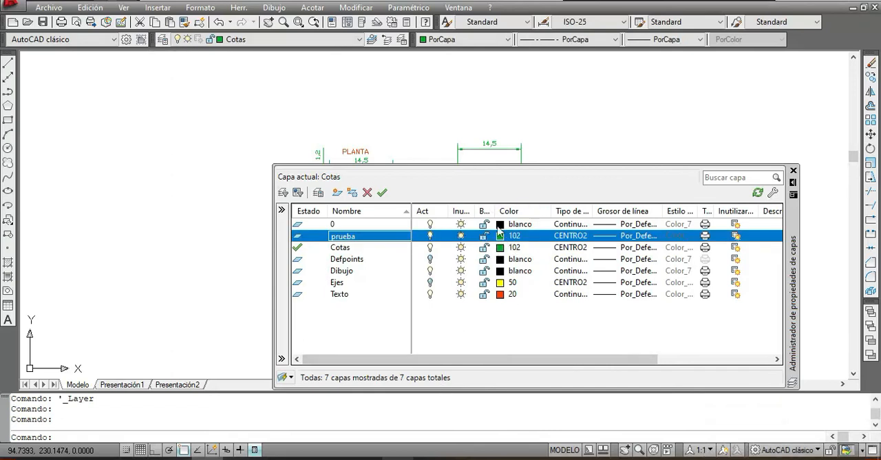
# Step: Set the colour of the prueba layer to orange-red, index colour 20
pyautogui.click(506, 238)
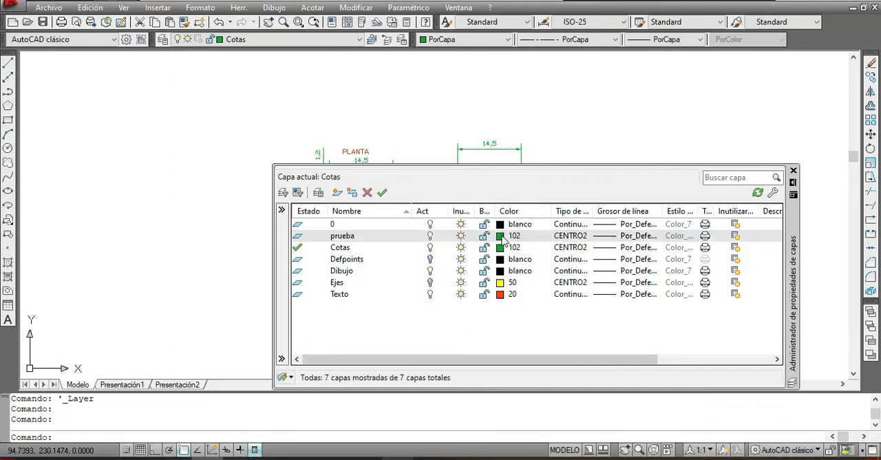
pyautogui.click(272, 177)
pyautogui.click(361, 321)
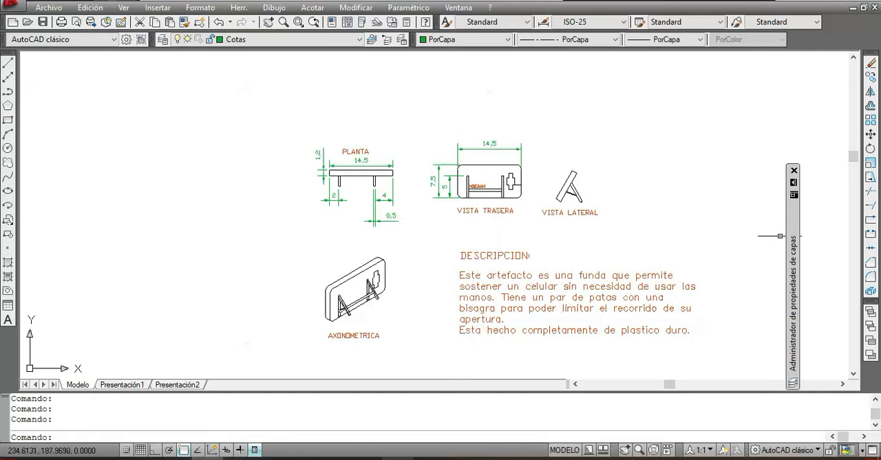
# Step: Make prueba the current layer in the layer properties manager
pyautogui.moveTo(796, 187)
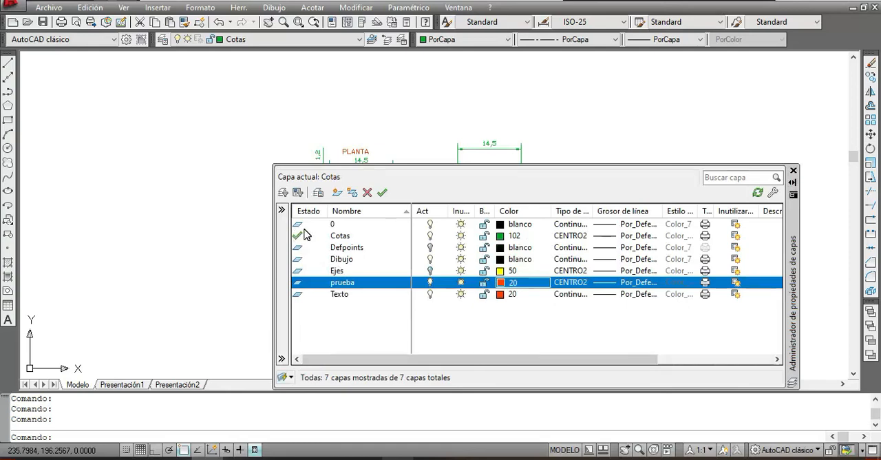
pyautogui.click(307, 285)
pyautogui.doubleClick(306, 285)
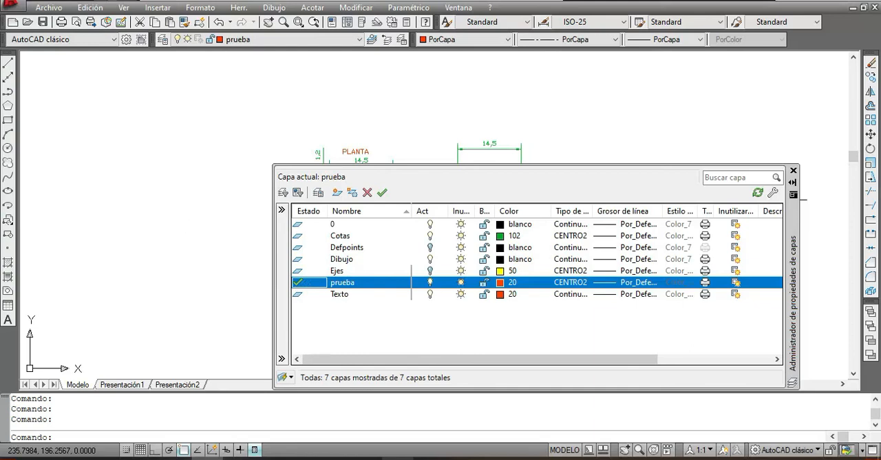
# Step: Draw an open line of four segments on the prueba layer, in the empty area above the views
pyautogui.click(9, 65)
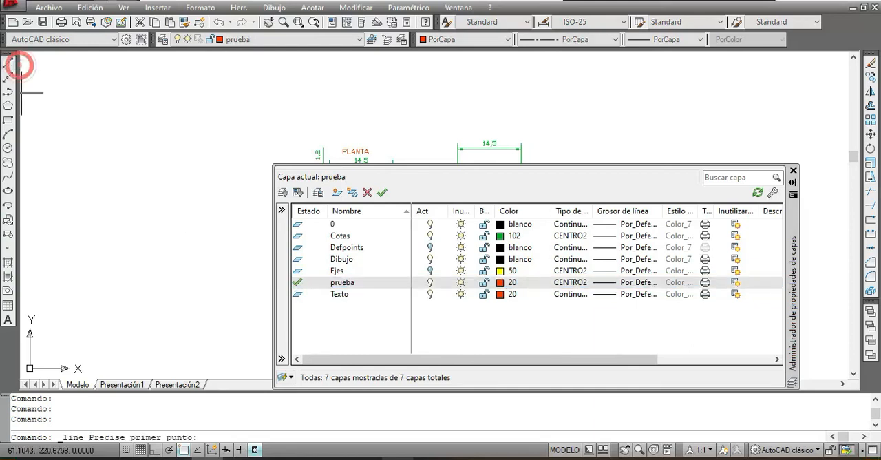
pyautogui.click(333, 113)
pyautogui.click(508, 87)
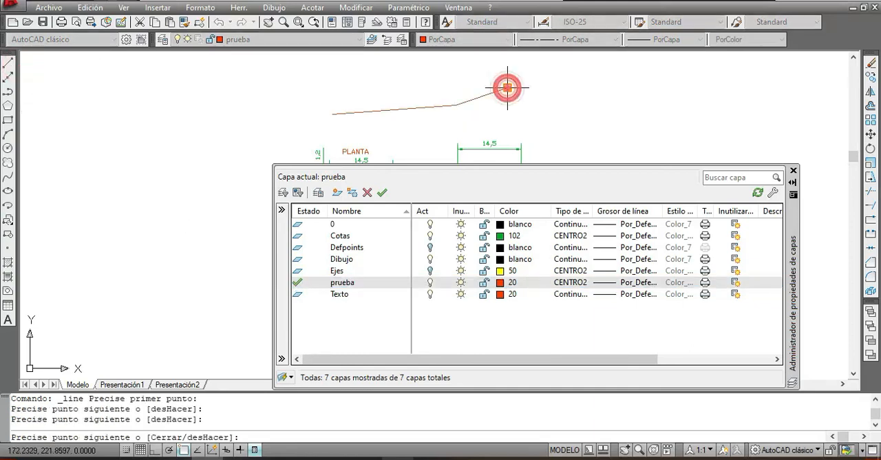
pyautogui.click(520, 113)
pyautogui.click(407, 128)
pyautogui.rightClick(407, 128)
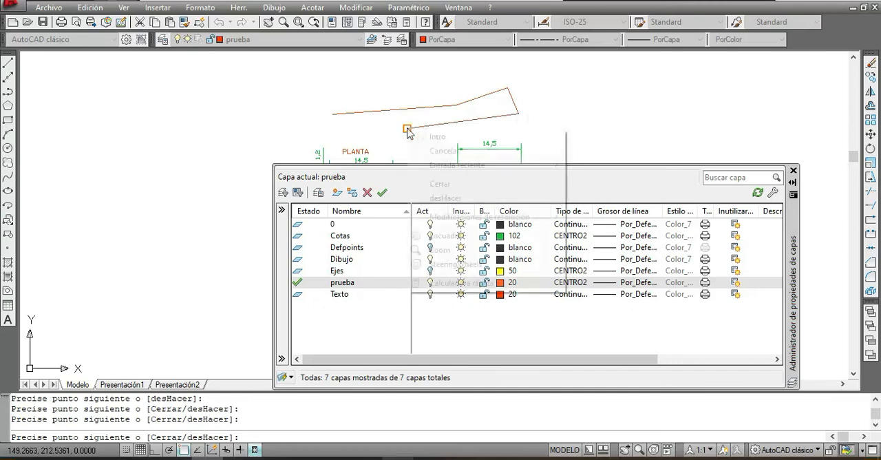
pyautogui.click(465, 138)
# Step: Erase all four segments of the test line above the views
pyautogui.click(584, 130)
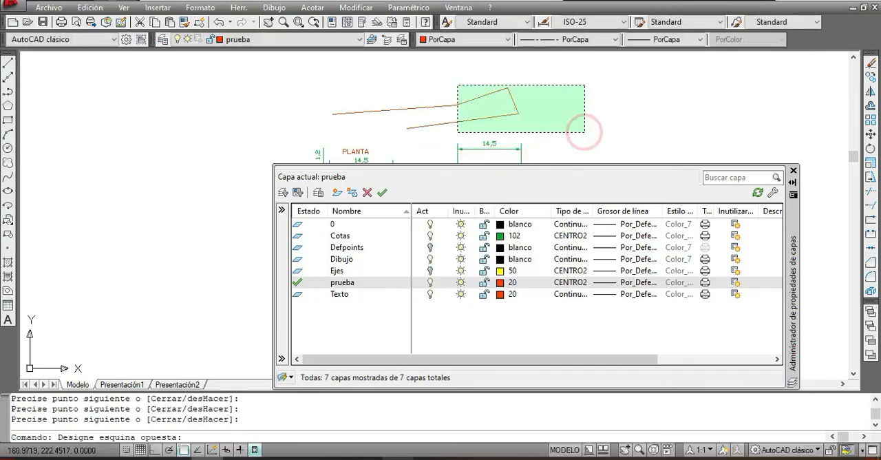
pyautogui.click(450, 74)
pyautogui.press('Delete')
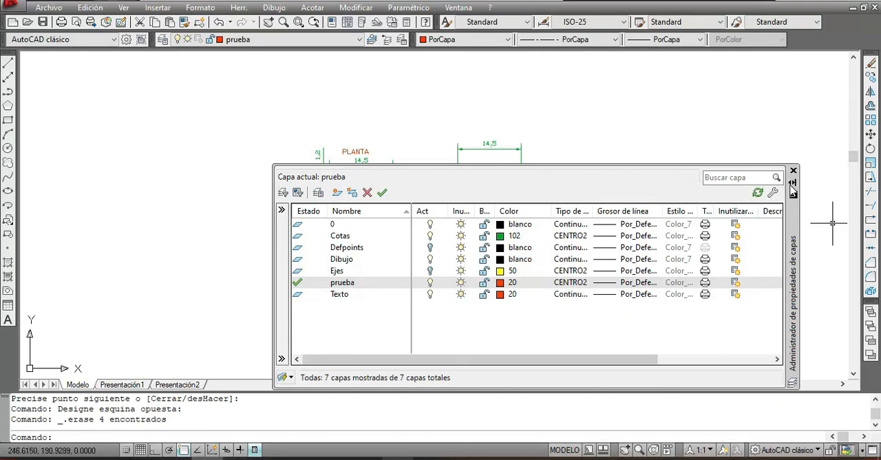
# Step: Make Dibujo the current layer in the layer properties manager and collapse the manager
pyautogui.click(793, 183)
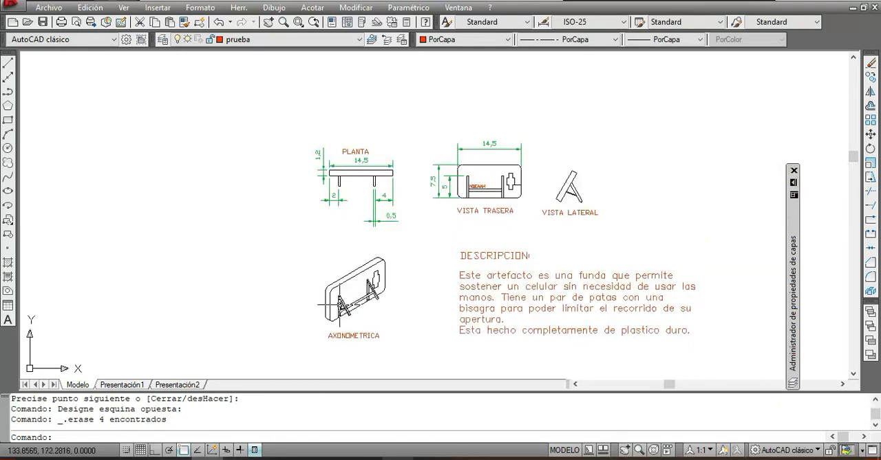
pyautogui.click(793, 209)
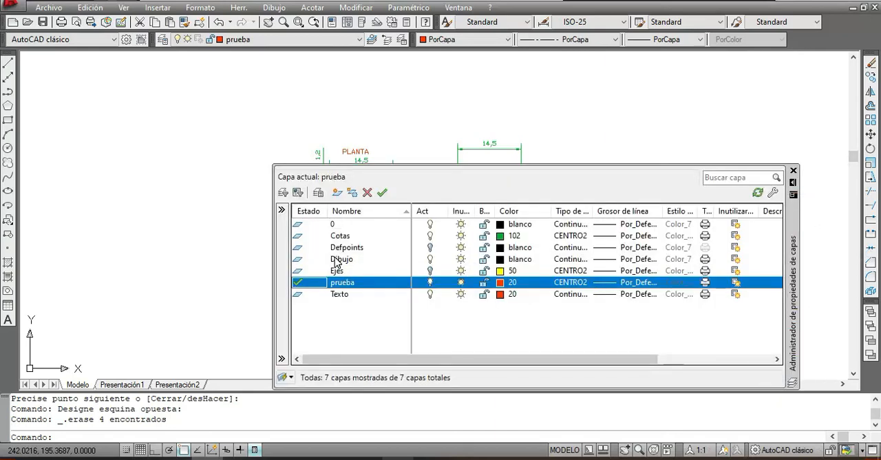
pyautogui.click(336, 260)
pyautogui.doubleClick(340, 258)
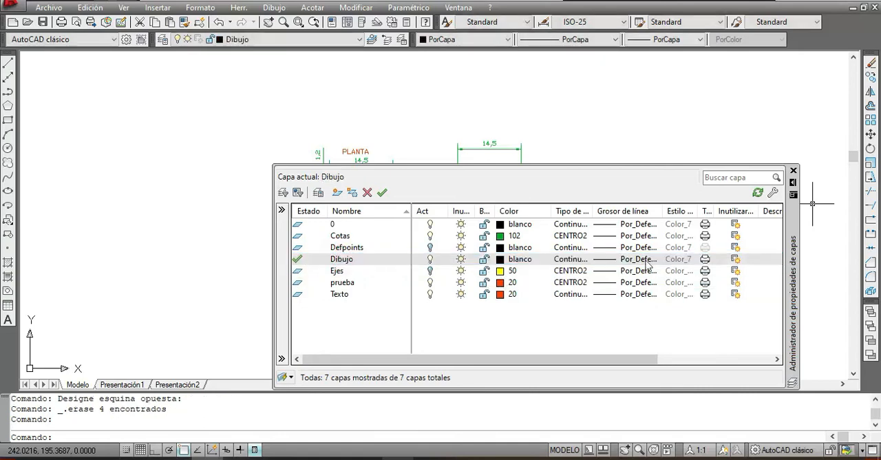
pyautogui.click(514, 261)
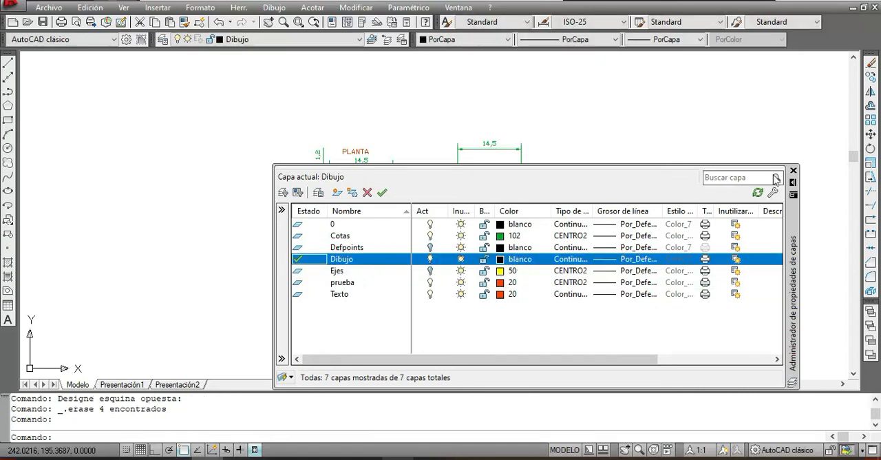
pyautogui.click(794, 184)
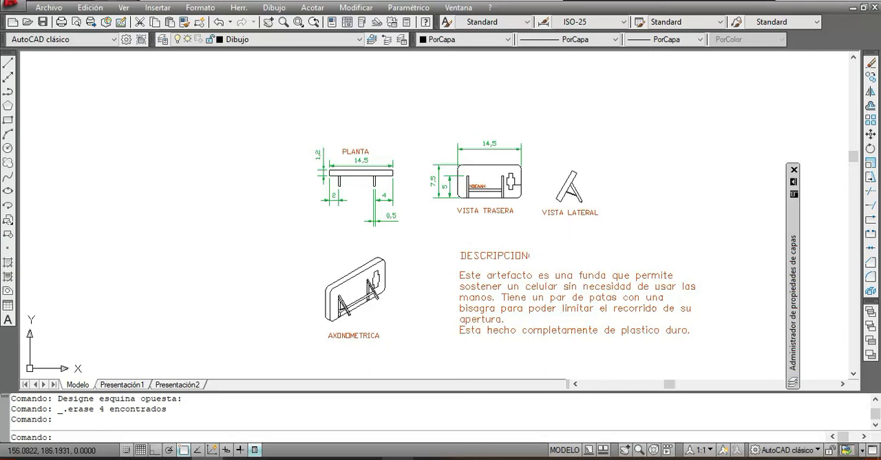
# Step: Add a vertical linear dimension for the case's height, placed to the right of the VISTA TRASERA outline
pyautogui.scroll(2, 358, 296)
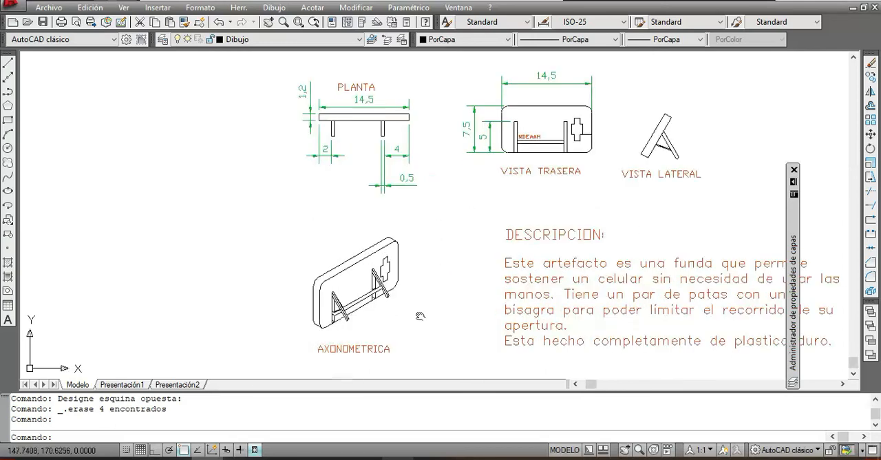
pyautogui.moveTo(419, 313); pyautogui.dragTo(448, 252, button='middle')
pyautogui.scroll(1, 434, 228)
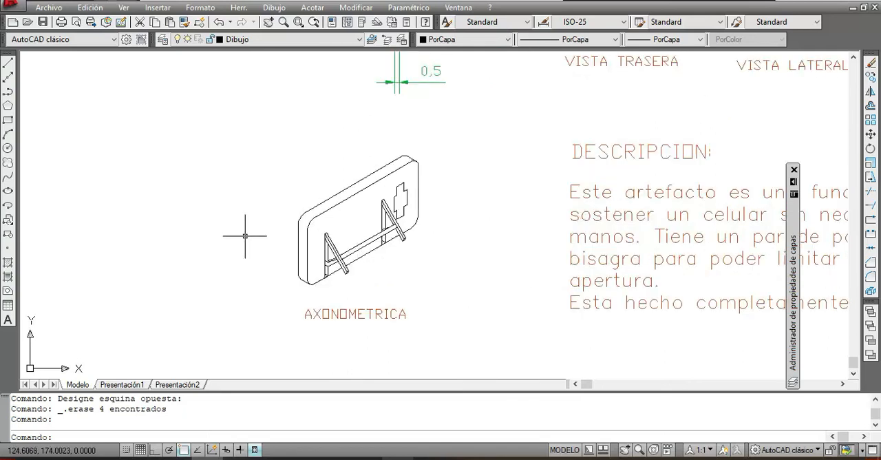
pyautogui.moveTo(582, 78); pyautogui.dragTo(443, 324, button='middle')
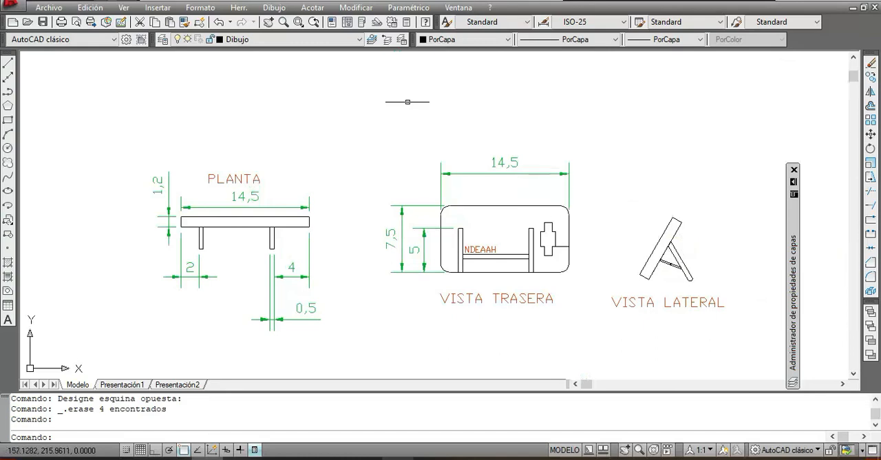
pyautogui.click(312, 7)
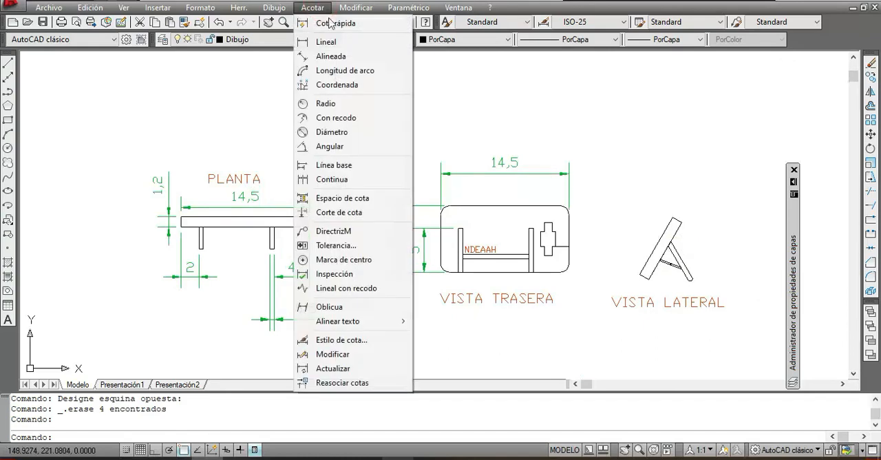
pyautogui.click(330, 41)
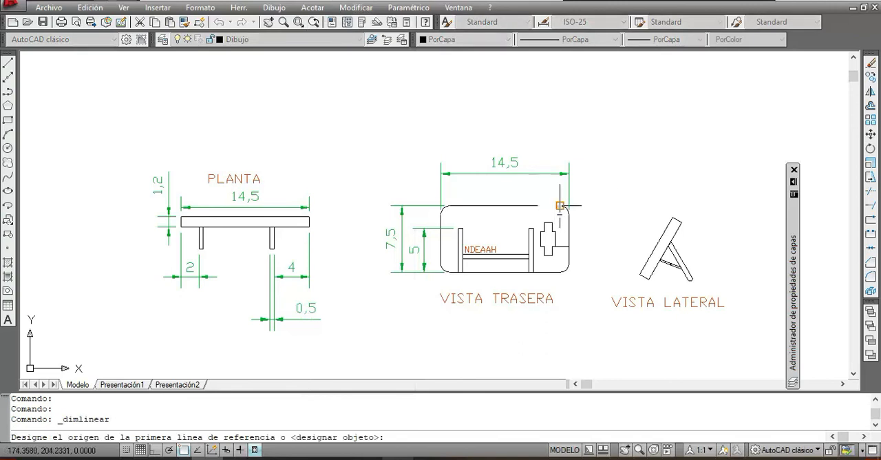
pyautogui.click(560, 205)
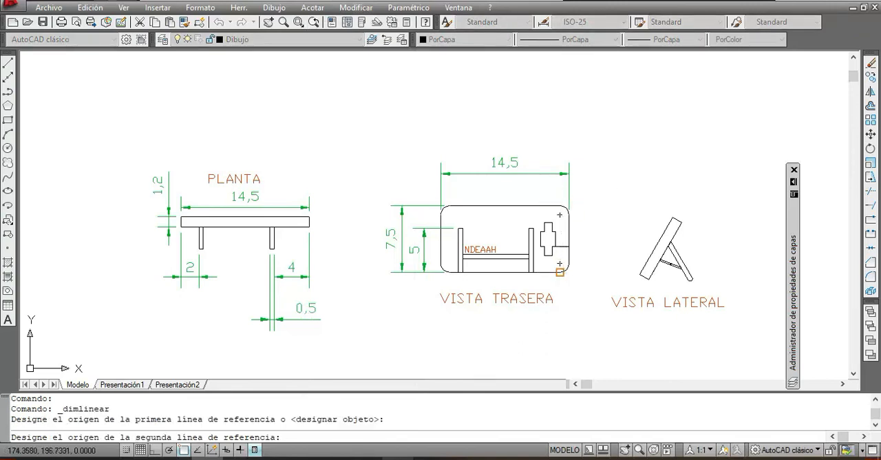
pyautogui.click(562, 272)
pyautogui.click(607, 273)
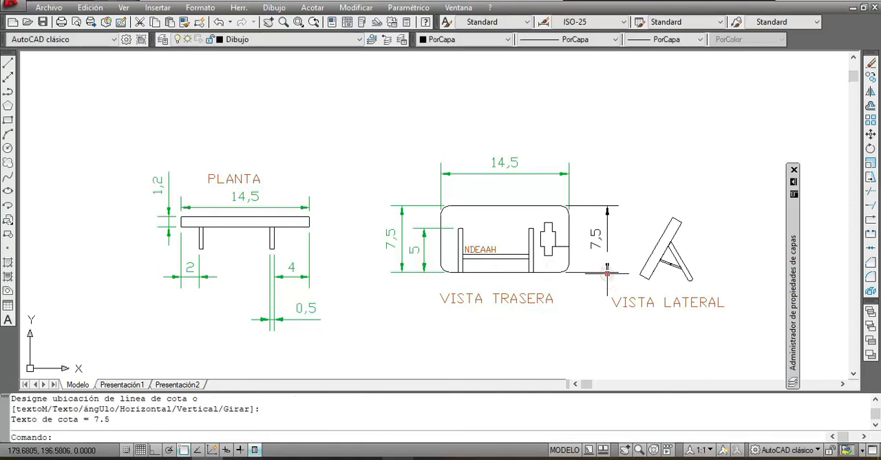
pyautogui.rightClick(703, 151)
pyautogui.click(719, 114)
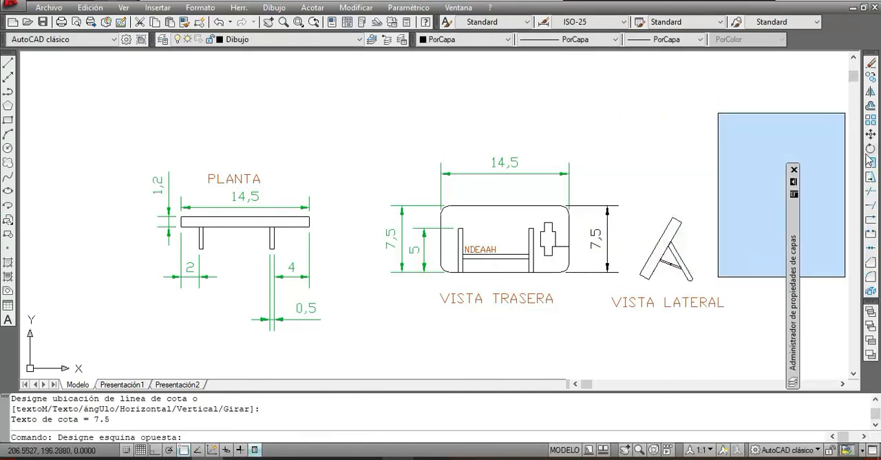
pyautogui.click(752, 71)
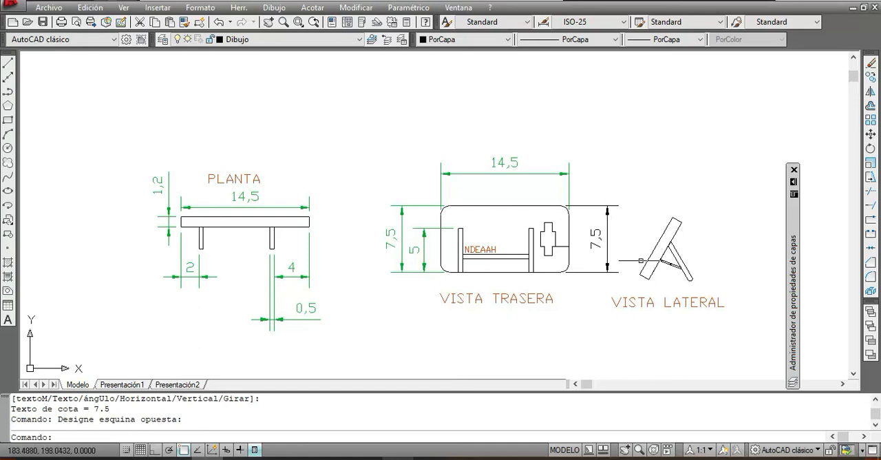
# Step: Assign the new height dimension beside the VISTA TRASERA outline to the Cotas layer in its object properties
pyautogui.click(606, 189)
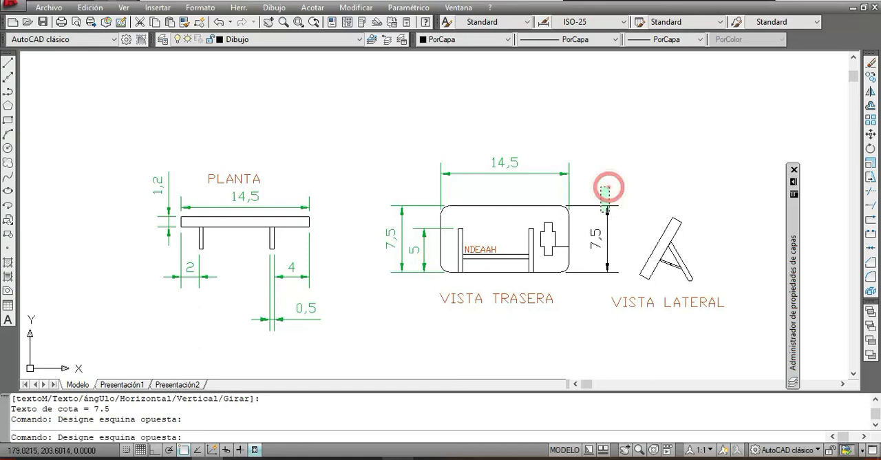
pyautogui.click(601, 210)
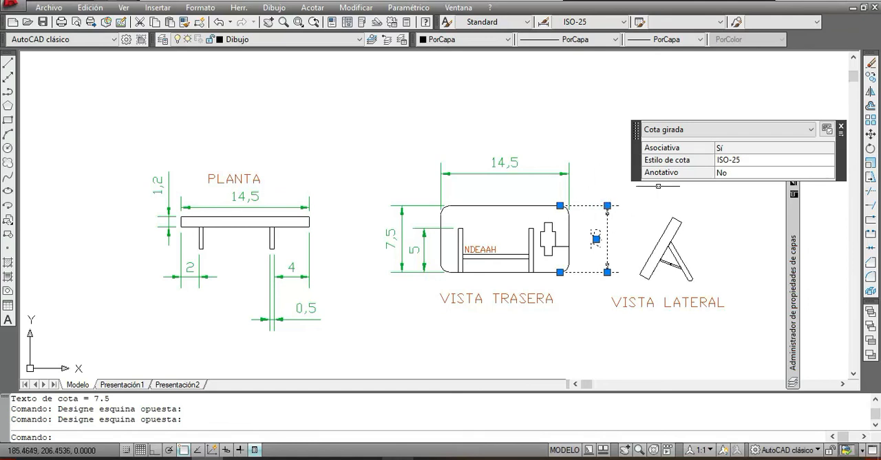
pyautogui.rightClick(569, 88)
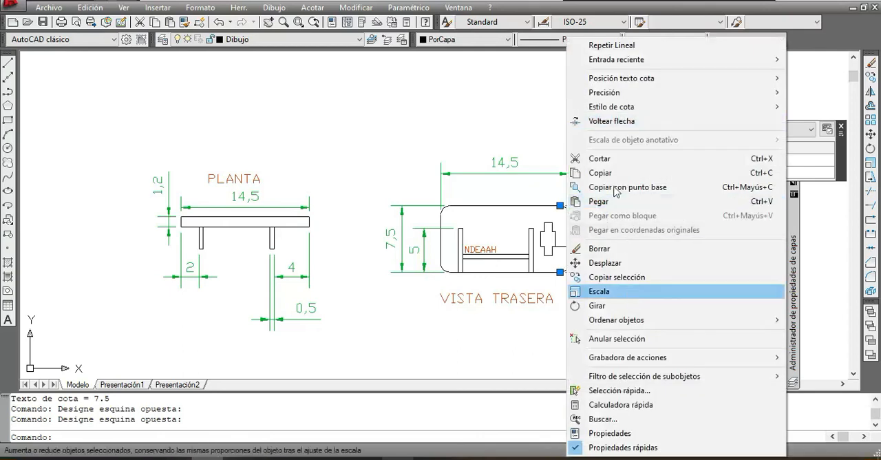
pyautogui.click(511, 38)
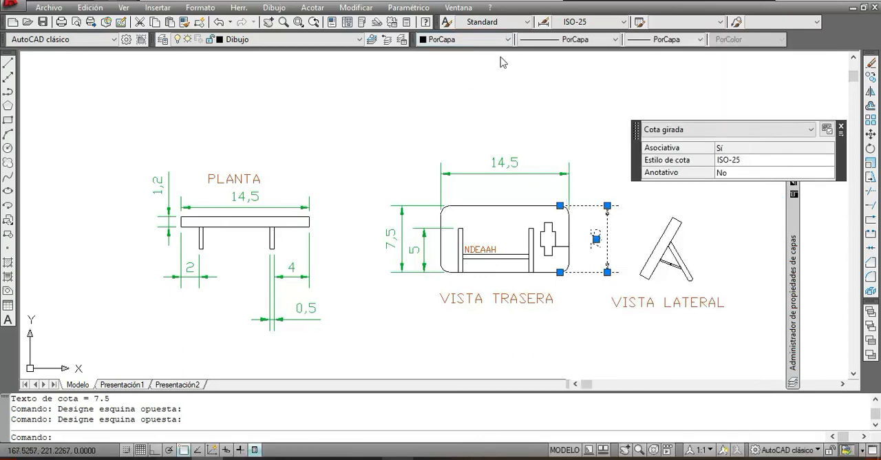
pyautogui.rightClick(502, 59)
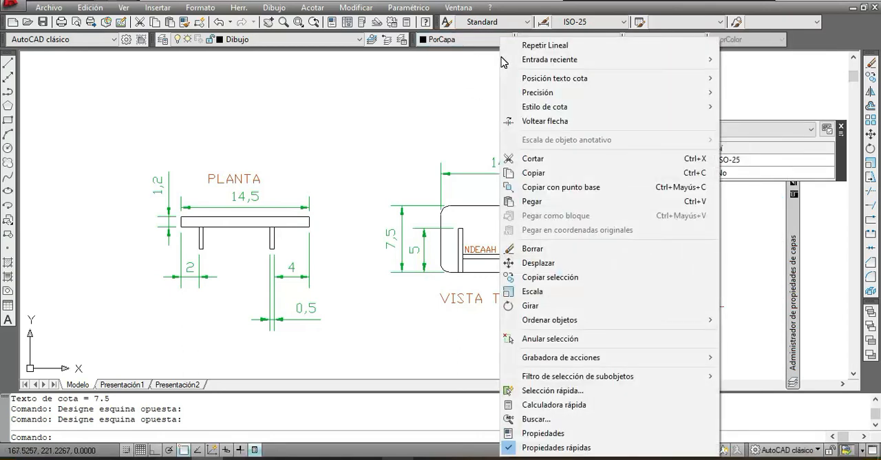
pyautogui.click(544, 434)
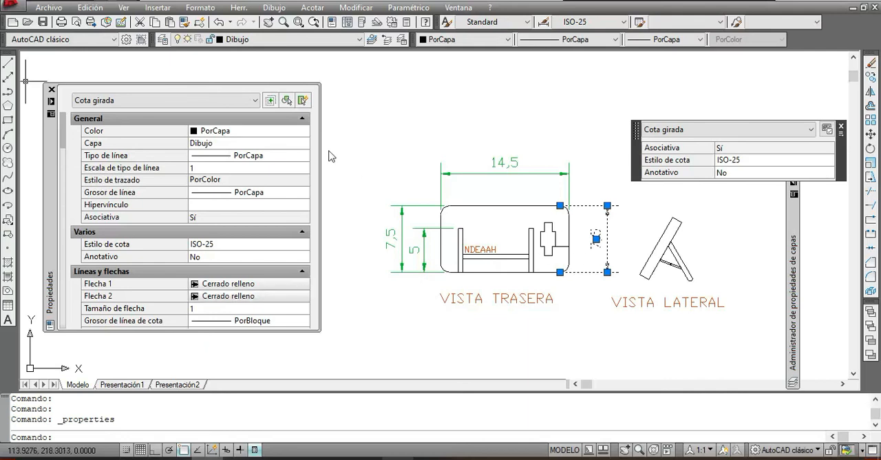
pyautogui.click(305, 144)
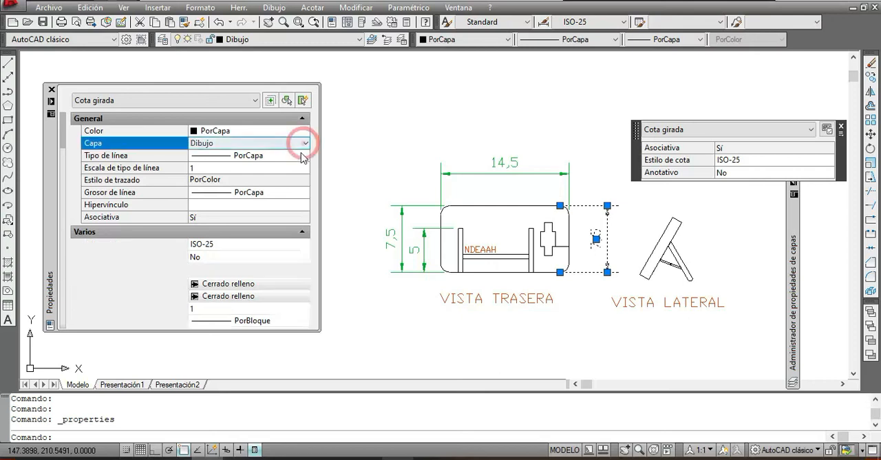
pyautogui.click(307, 144)
pyautogui.click(306, 145)
pyautogui.click(304, 143)
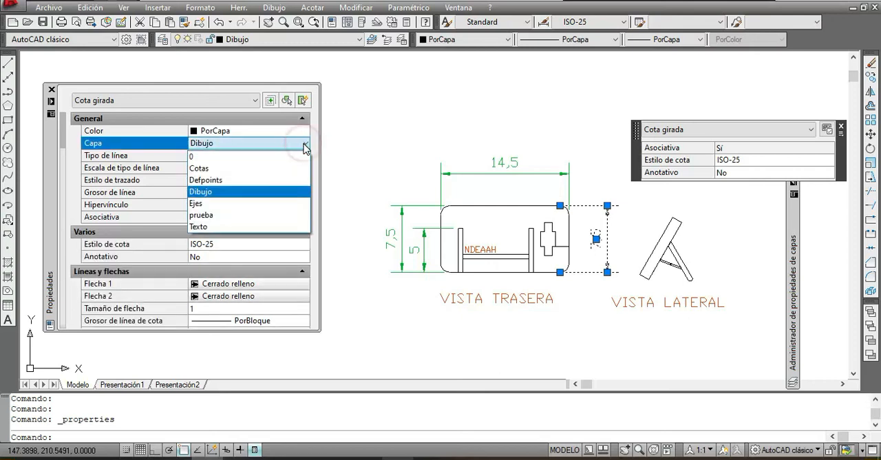
pyautogui.click(260, 169)
# Step: Deselect the height dimension and close the properties palette
pyautogui.click(364, 128)
pyautogui.click(378, 157)
pyautogui.click(382, 130)
pyautogui.click(374, 142)
pyautogui.press('Escape')
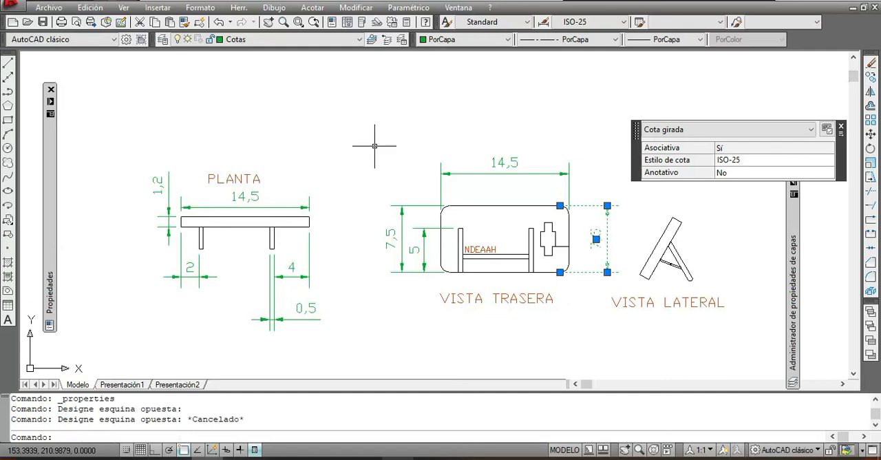
pyautogui.click(773, 269)
pyautogui.click(745, 265)
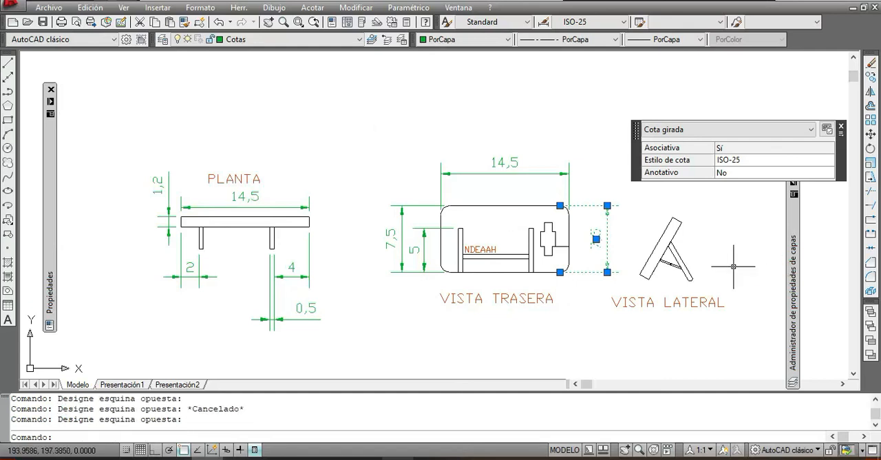
pyautogui.press('Escape')
pyautogui.press('Escape')
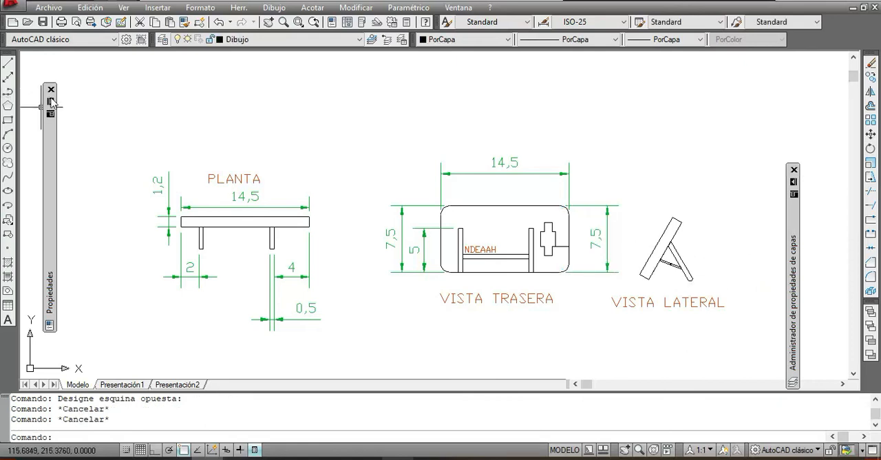
pyautogui.moveTo(53, 103)
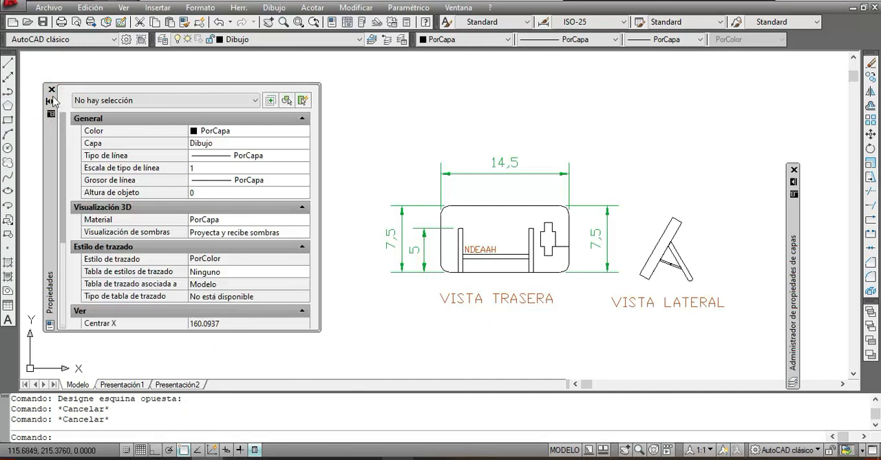
pyautogui.click(51, 87)
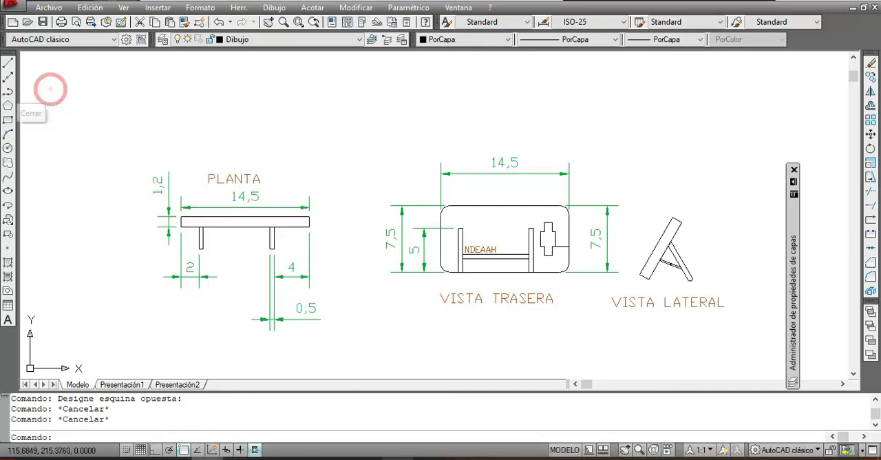
# Step: Turn off the current layer Dibujo, confirm deactivating it, and collapse the layer properties manager to inspect the whole sheet
pyautogui.moveTo(792, 183)
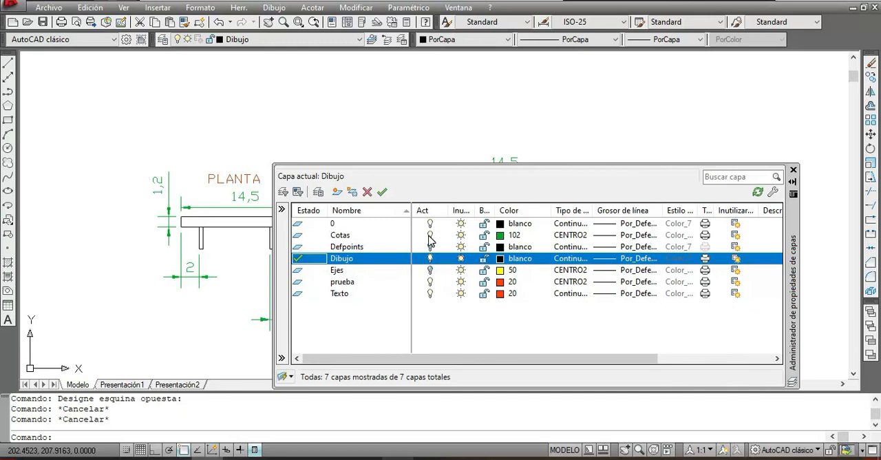
pyautogui.click(430, 260)
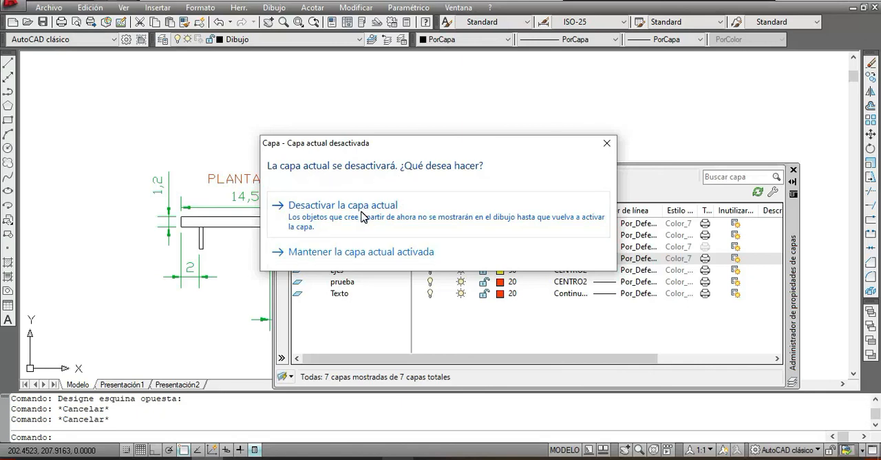
pyautogui.moveTo(472, 143); pyautogui.dragTo(660, 54)
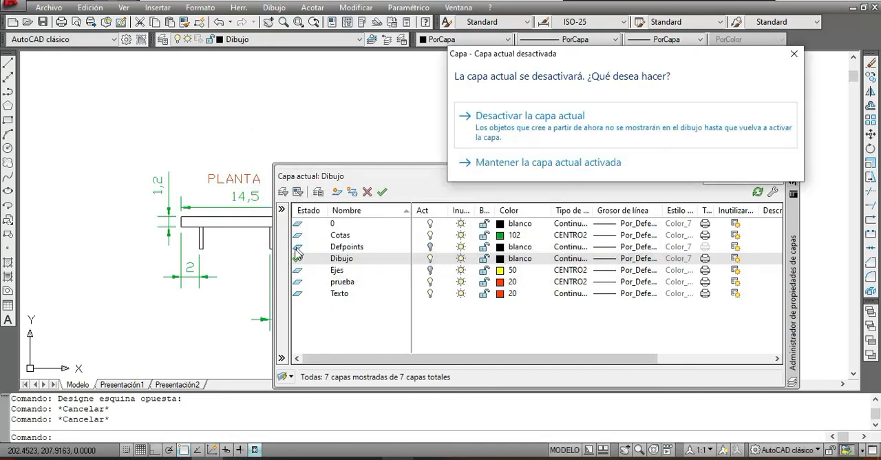
pyautogui.click(596, 124)
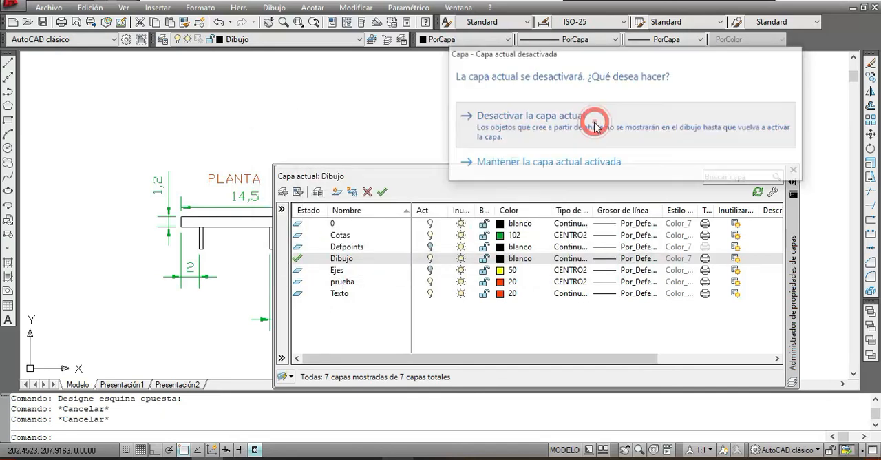
pyautogui.click(793, 181)
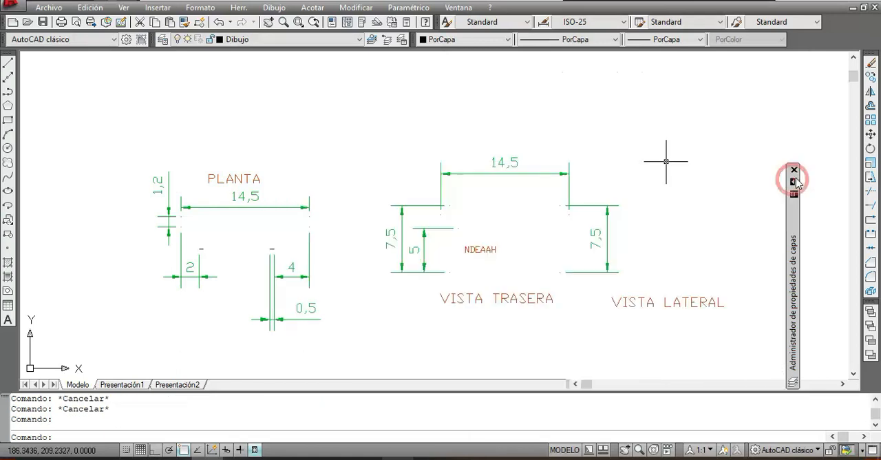
pyautogui.scroll(-2, 311, 238)
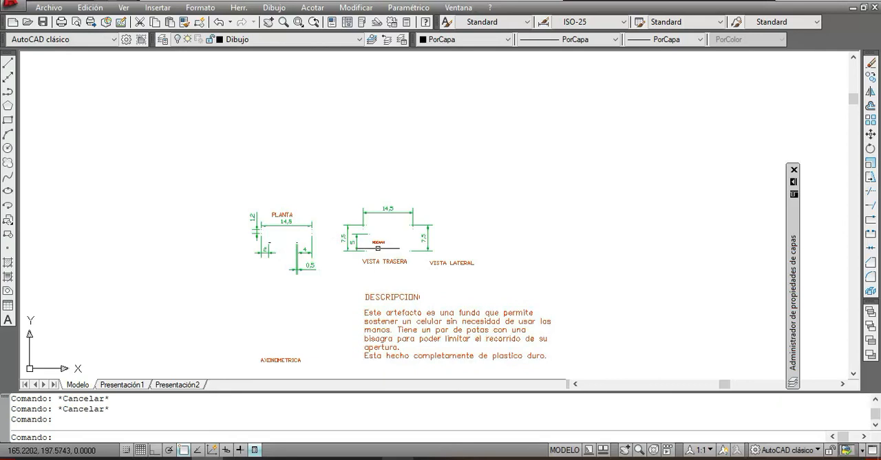
pyautogui.moveTo(273, 212)
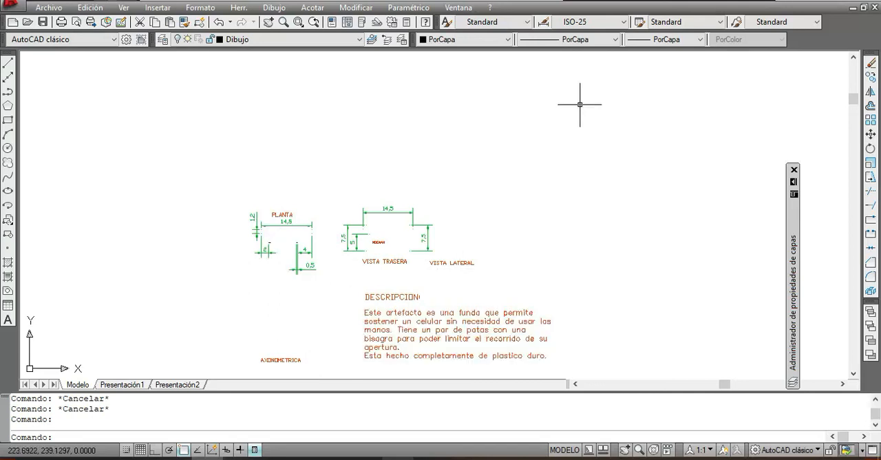
# Step: Turn the Dibujo layer back on in the layer properties manager and collapse the manager
pyautogui.moveTo(793, 183)
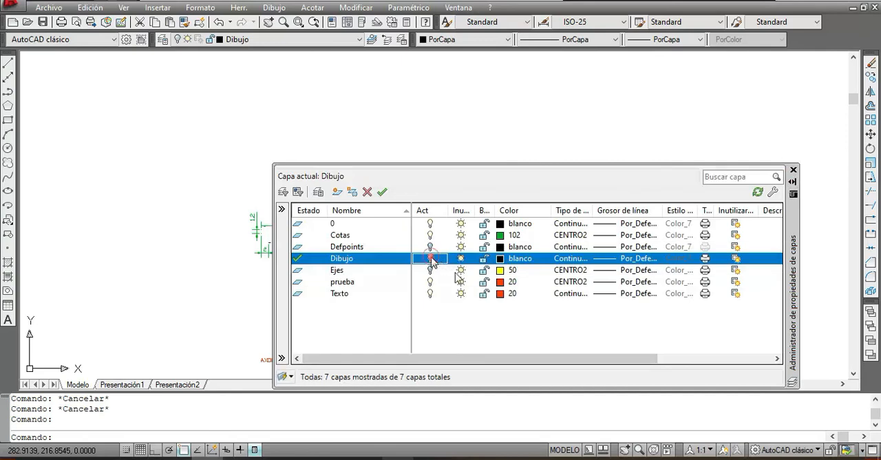
pyautogui.click(489, 128)
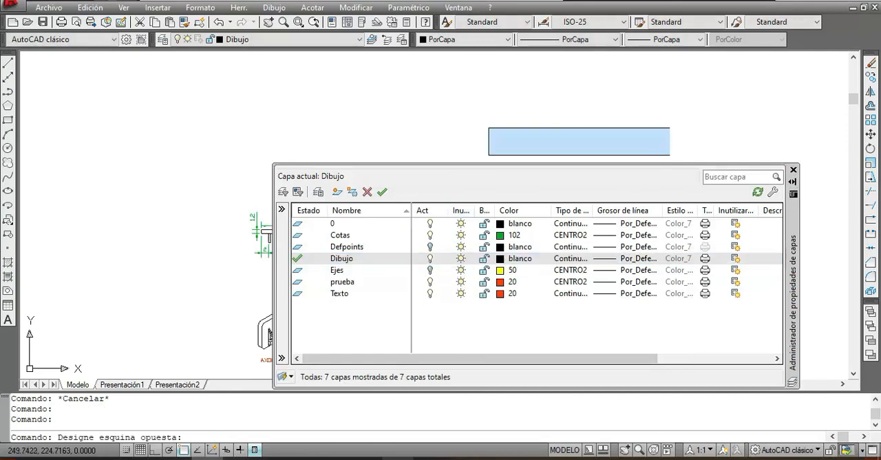
pyautogui.click(581, 128)
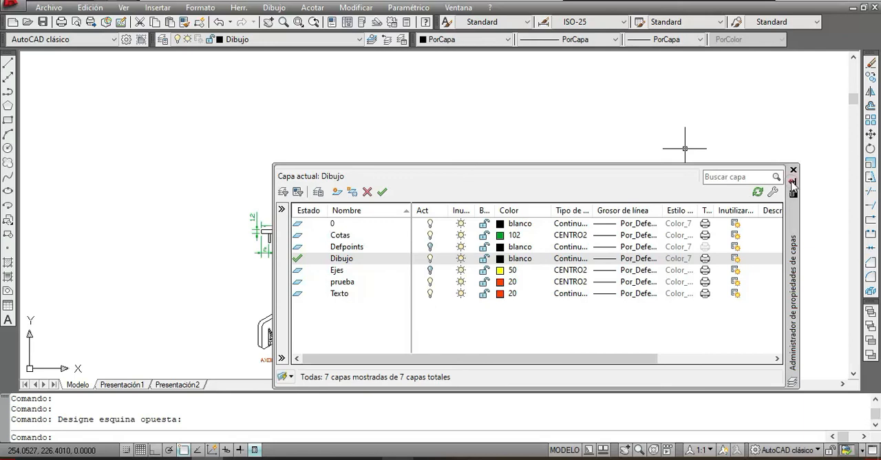
pyautogui.click(792, 181)
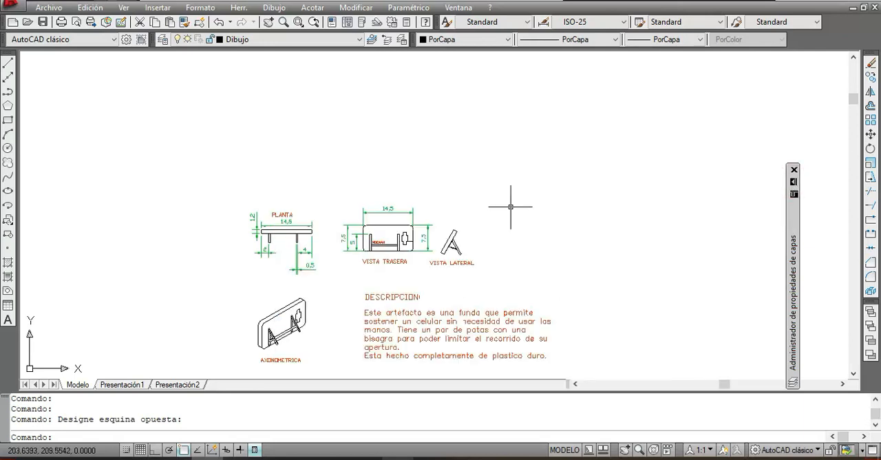